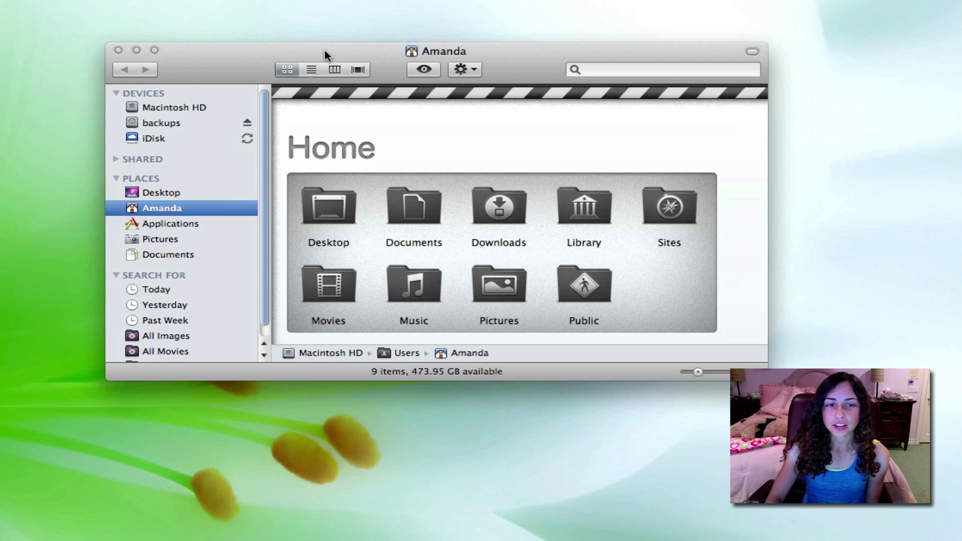
Switch the Finder window to the Applications folder, then close it
left_click(177, 230)
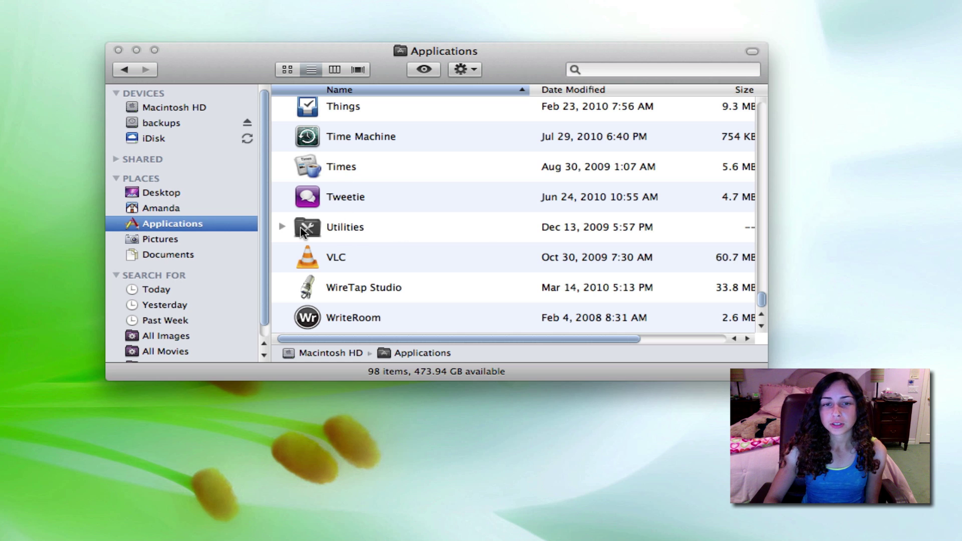
left_click(118, 51)
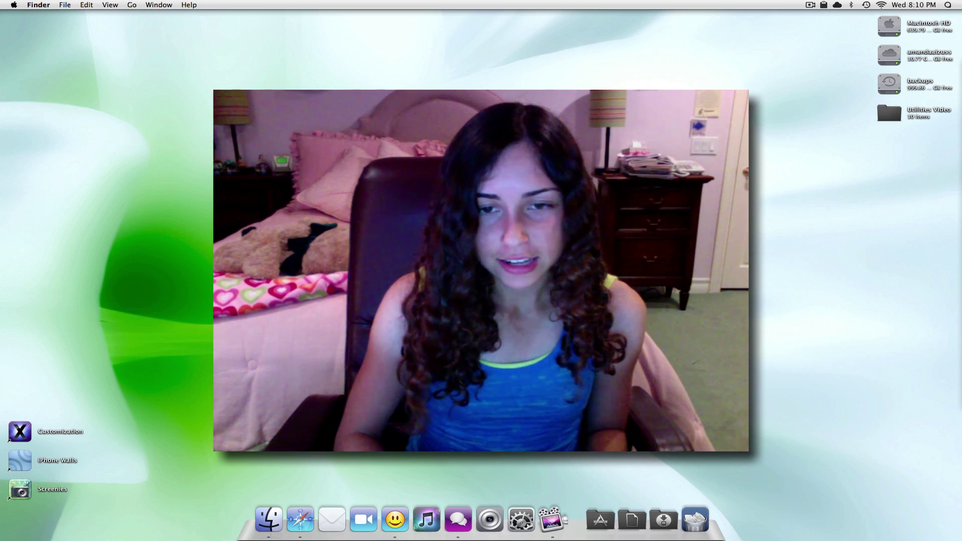
Launch Activity Monitor by searching 'activity' in Spotlight
key("super+space")
type("activity")
key("Return")
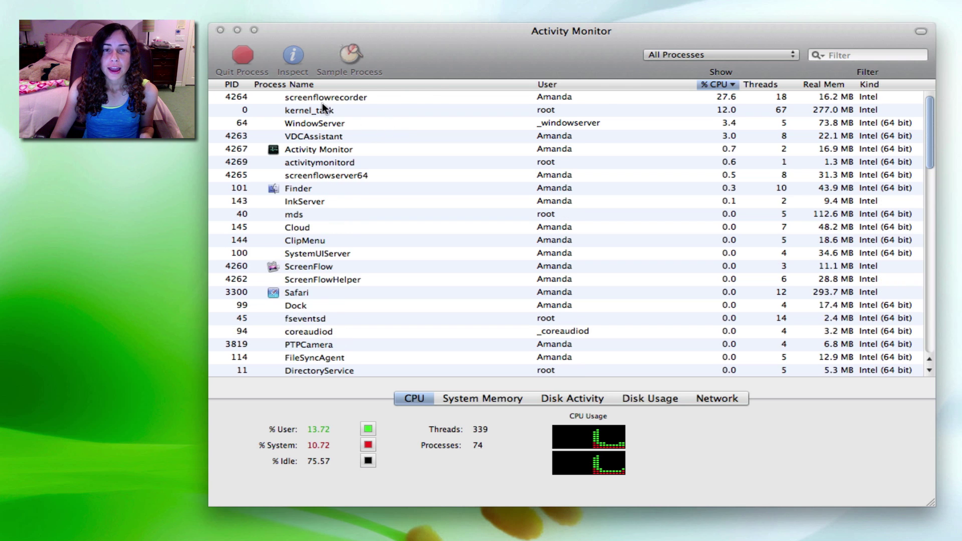
Select the screenflowrecorder process while keeping the list on All Processes
left_click(342, 98)
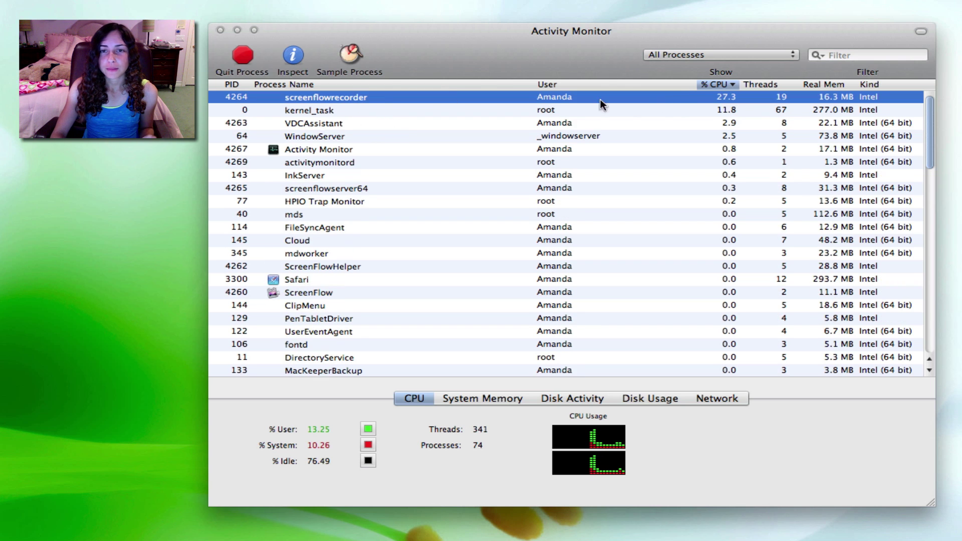
left_click(669, 53)
left_click(671, 54)
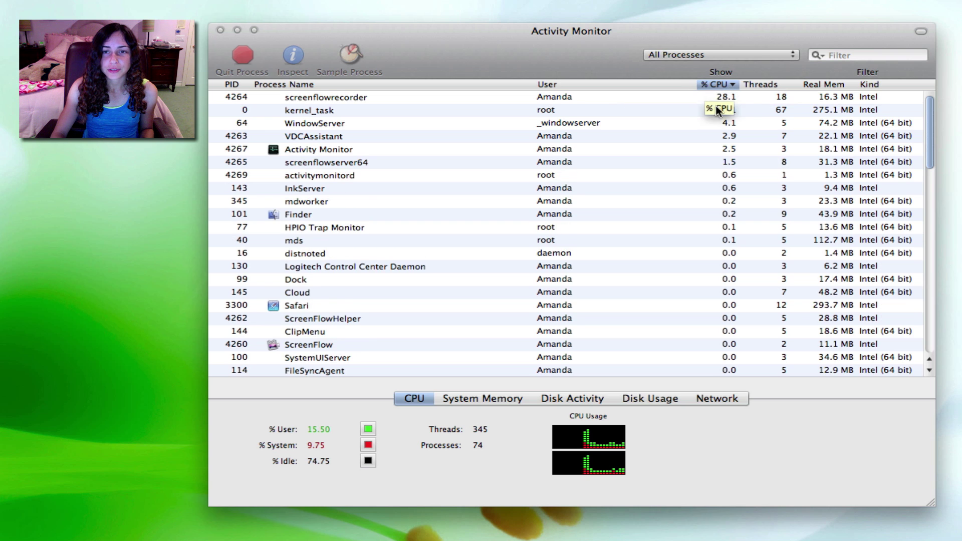
left_click(354, 97)
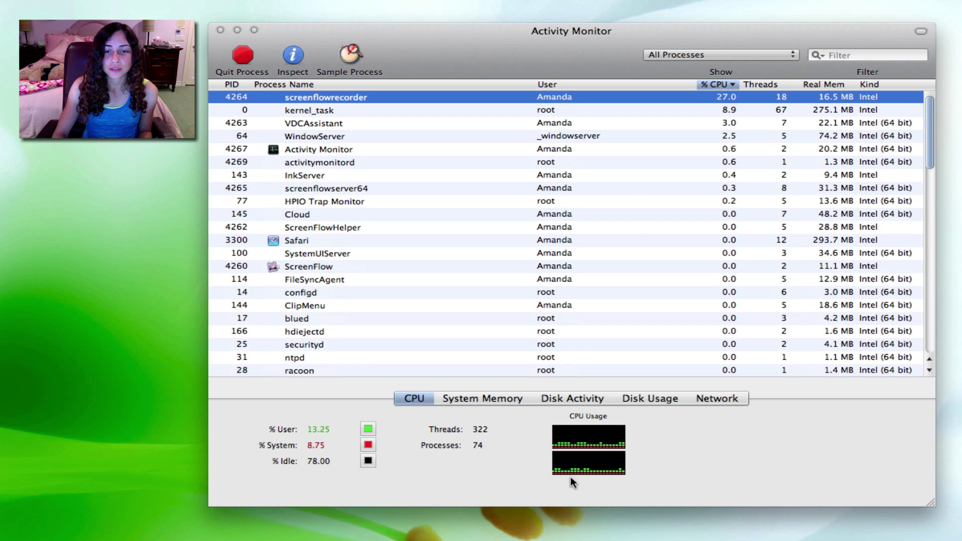
View System Memory and Network stats, set the Dock icon to Show Network Usage, then hide the window
left_click(489, 398)
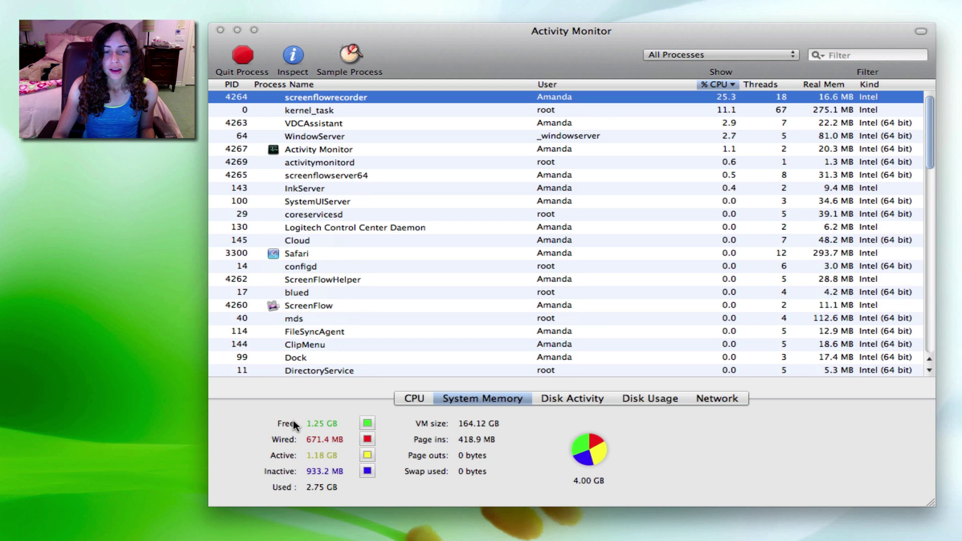
left_click(716, 399)
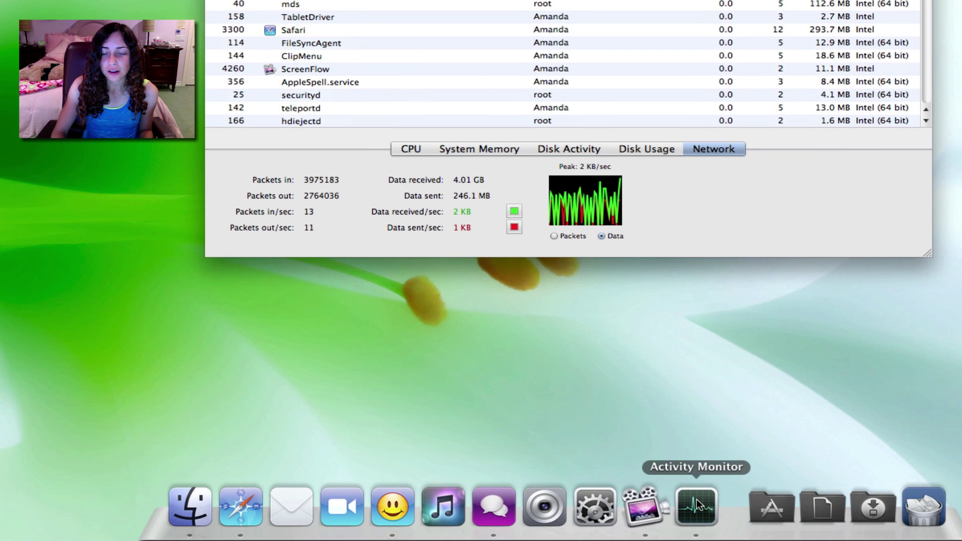
right_click(698, 510)
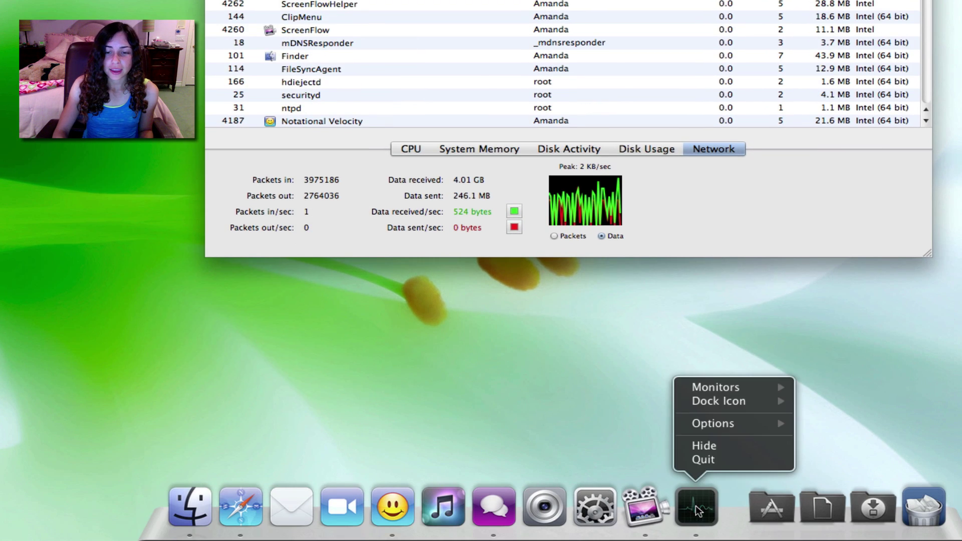
mouse_move(730, 401)
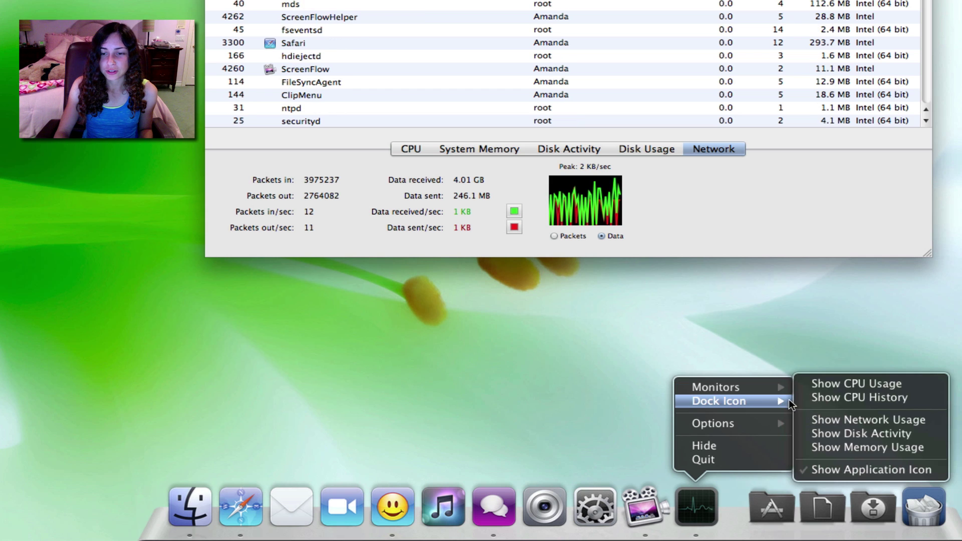
left_click(824, 420)
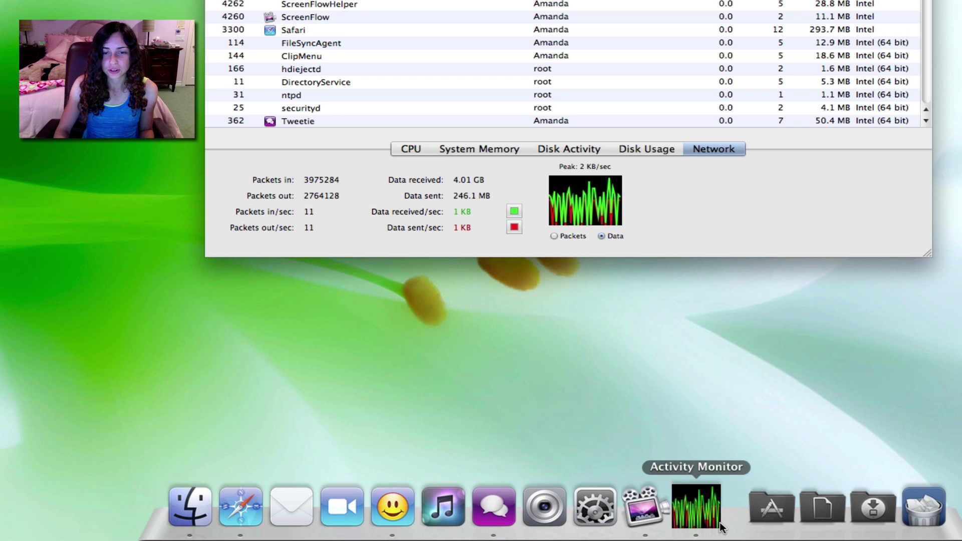
left_click_drag(566, 1, 546, 0)
key("super+w")
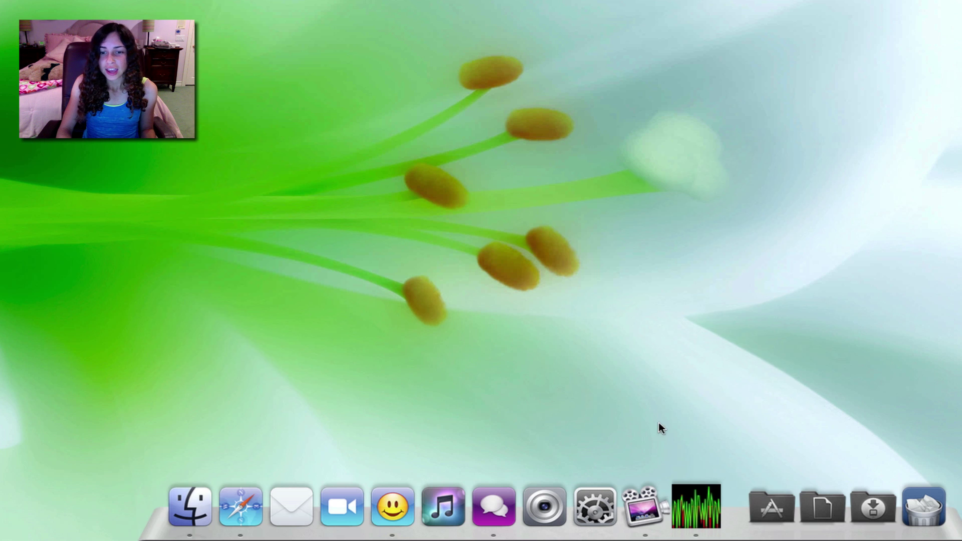
Bring the Activity Monitor window back from its Dock icon
left_click(693, 511)
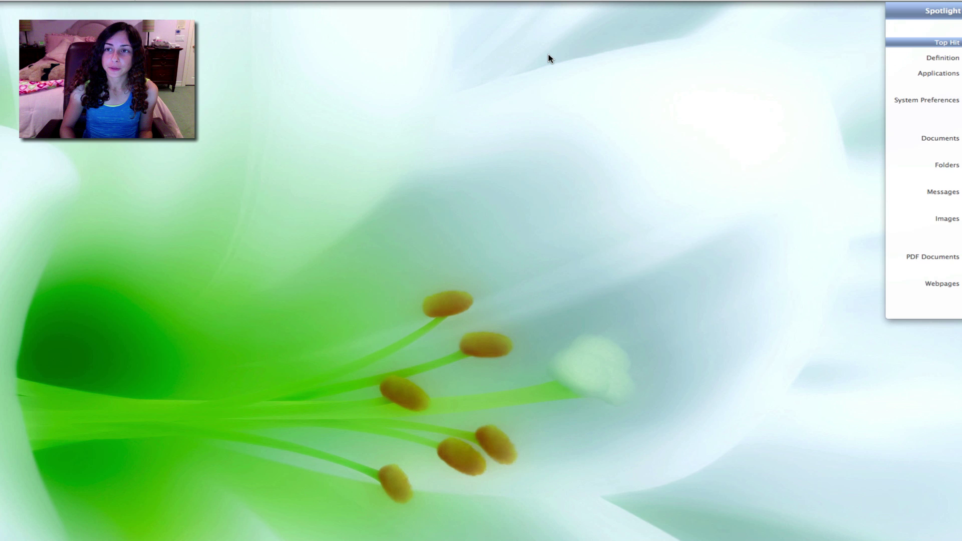
Launch Bluetooth File Exchange and cancel its Select File to Send dialog
key("Return")
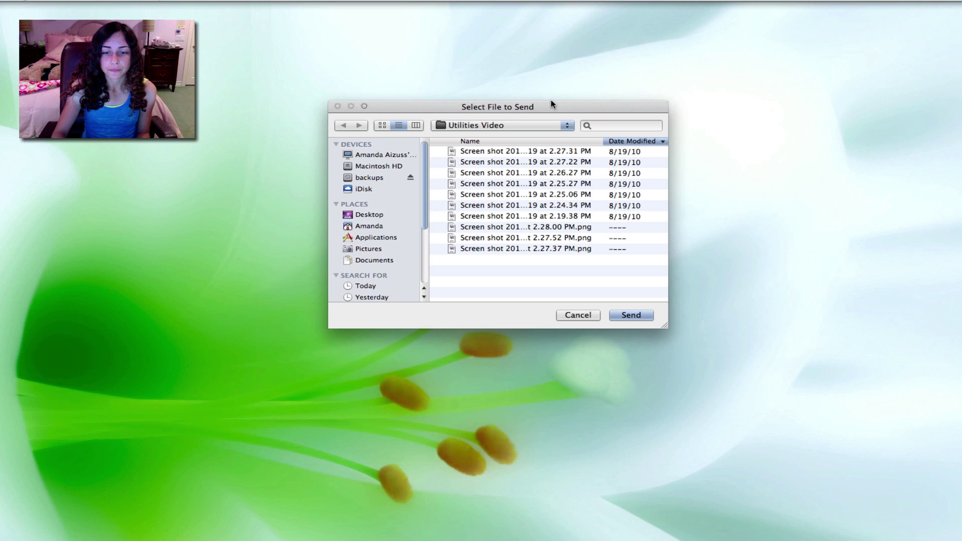
left_click_drag(534, 104, 526, 118)
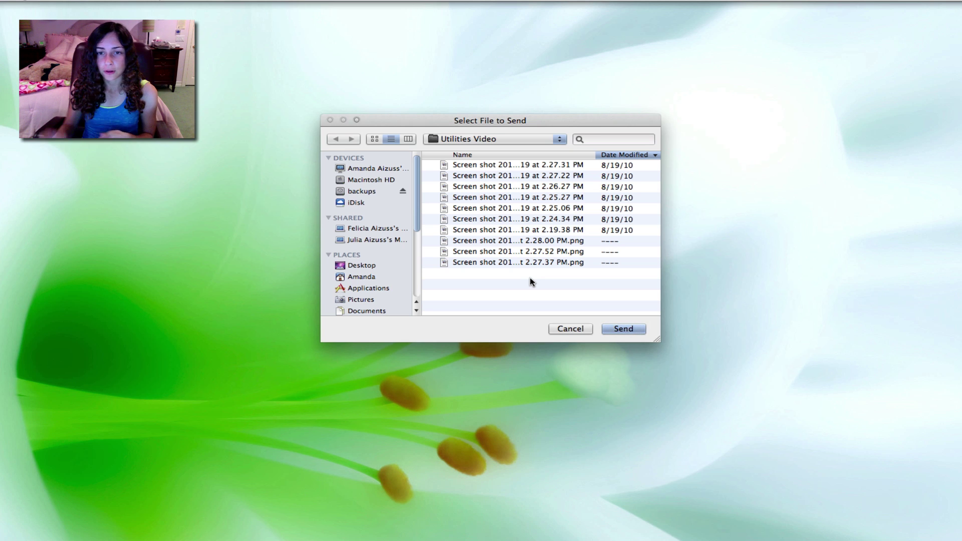
left_click(581, 329)
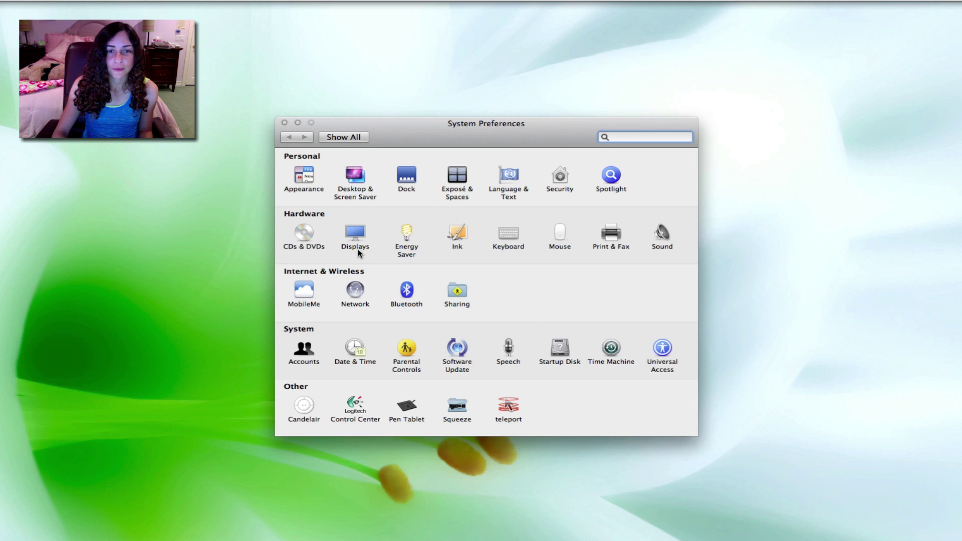
Check the Bluetooth pane and menu, view the Sharing pane, then close System Preferences
left_click(407, 291)
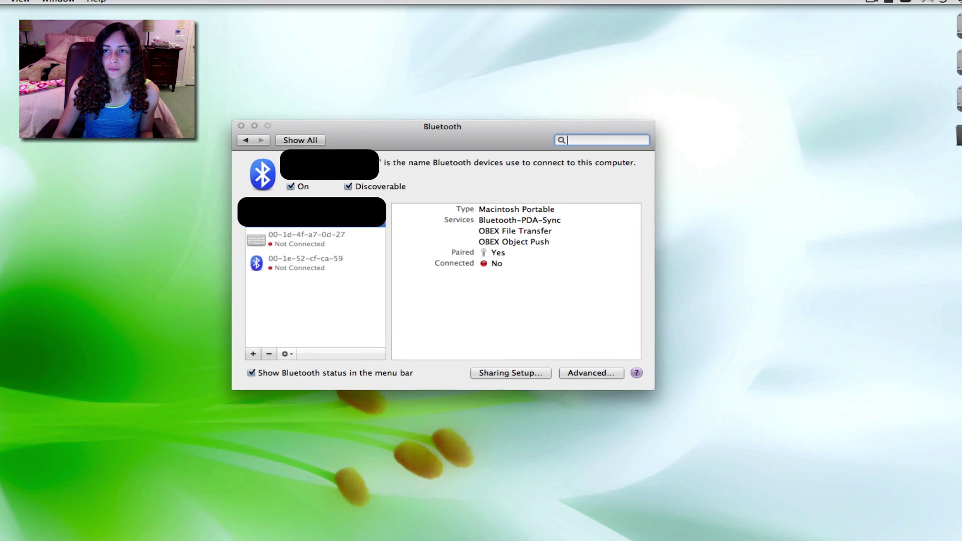
left_click(818, 5)
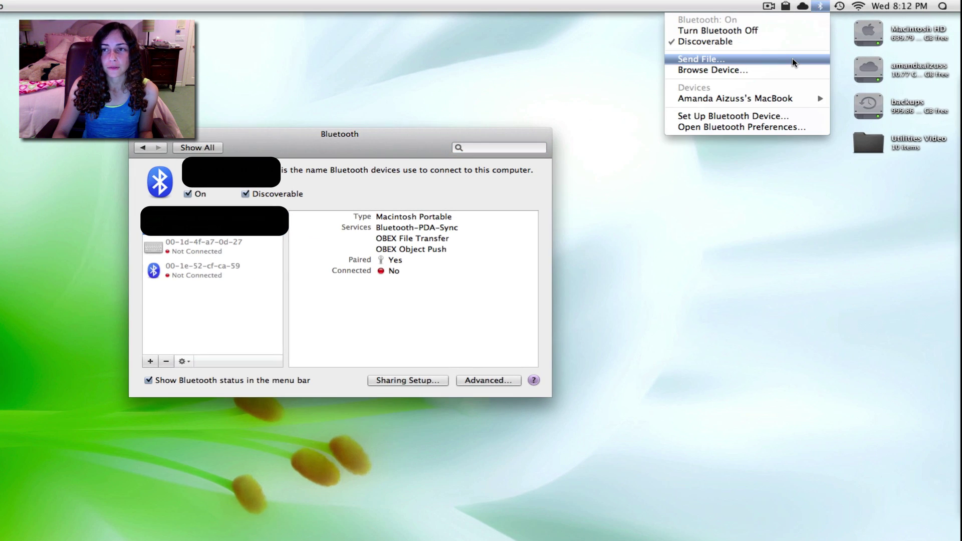
left_click(299, 131)
left_click(197, 147)
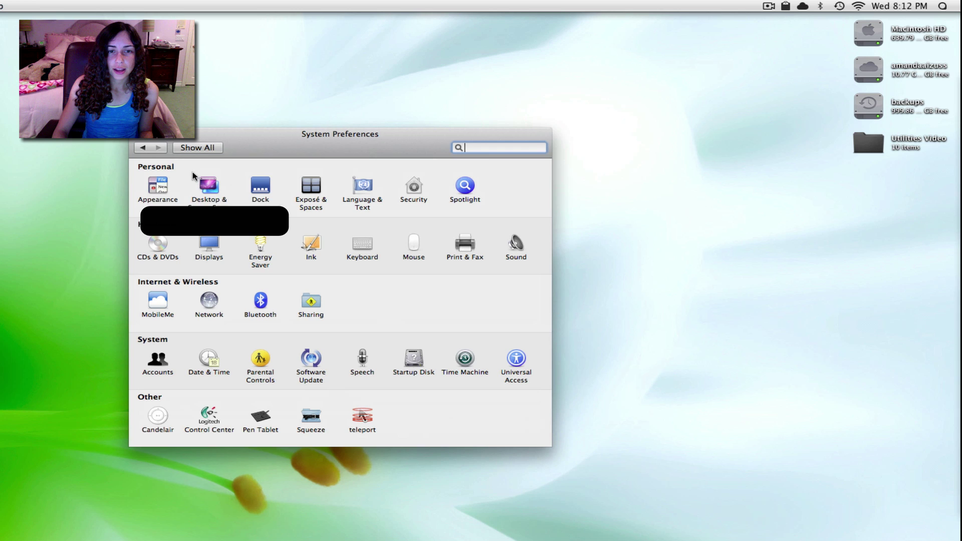
left_click(310, 301)
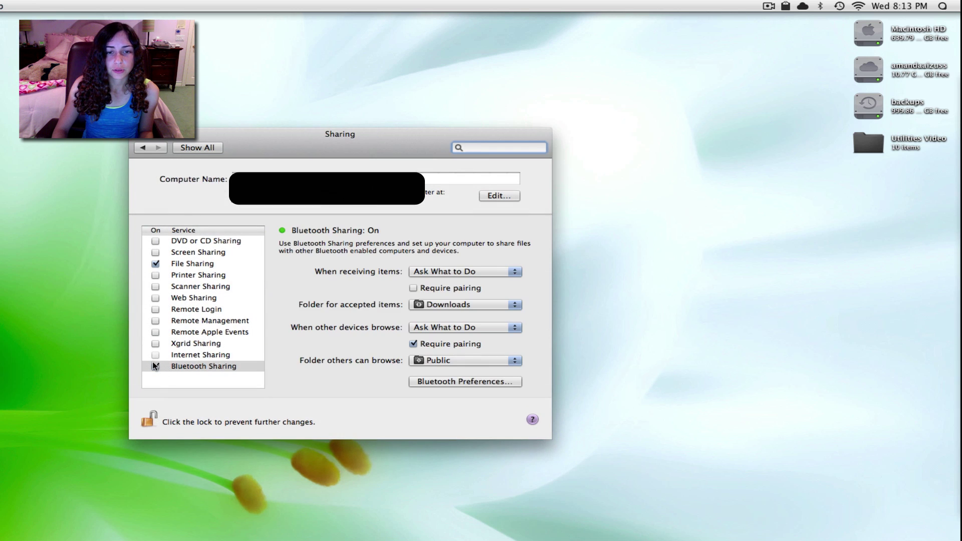
left_click(140, 137)
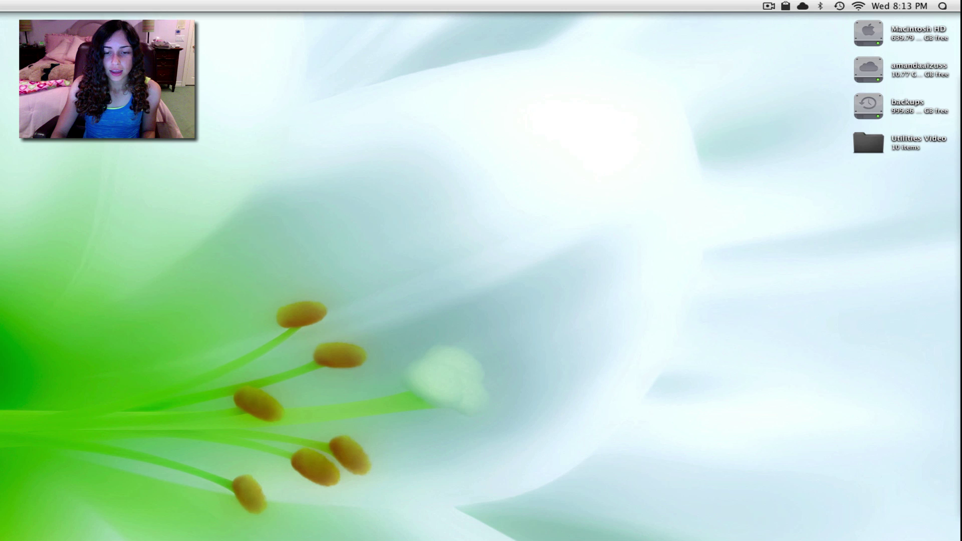
Send 'Screen shot 2010-08-19 at 2.27.37 PM.png' to the MacBook over Bluetooth
left_click(820, 5)
left_click(797, 59)
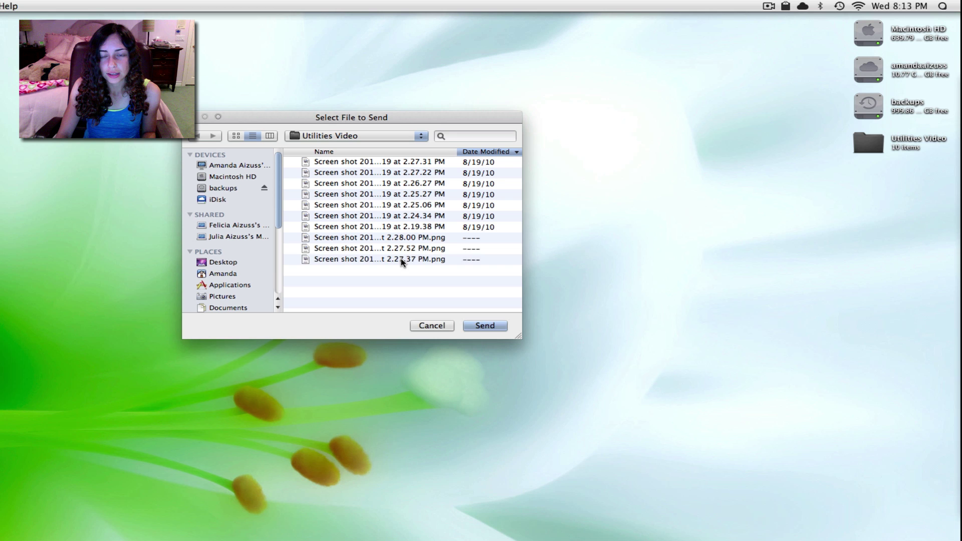
left_click(402, 259)
left_click(478, 326)
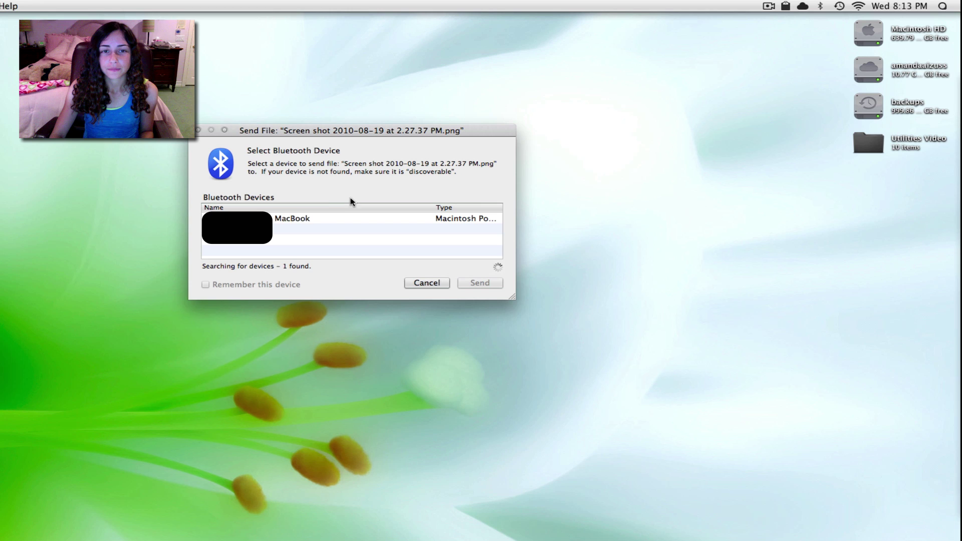
left_click(274, 221)
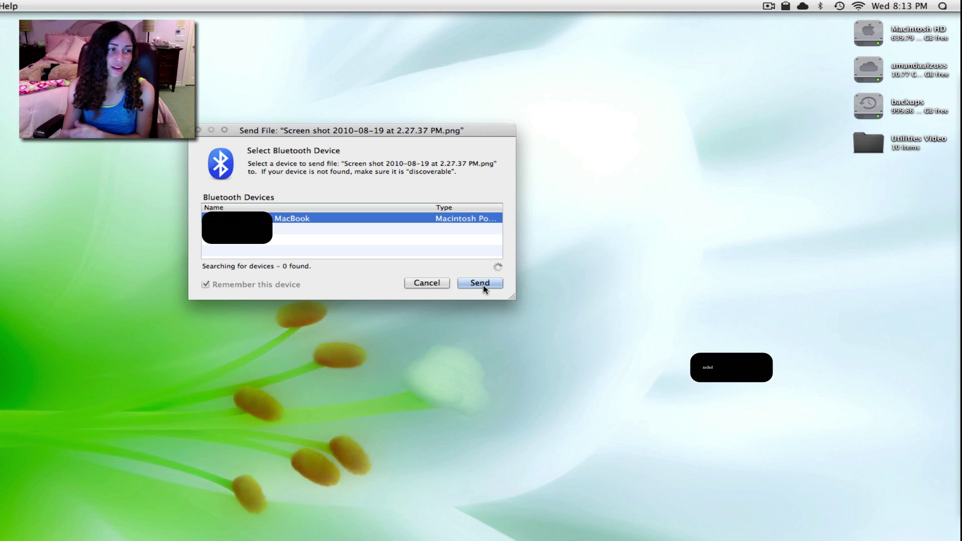
left_click(479, 283)
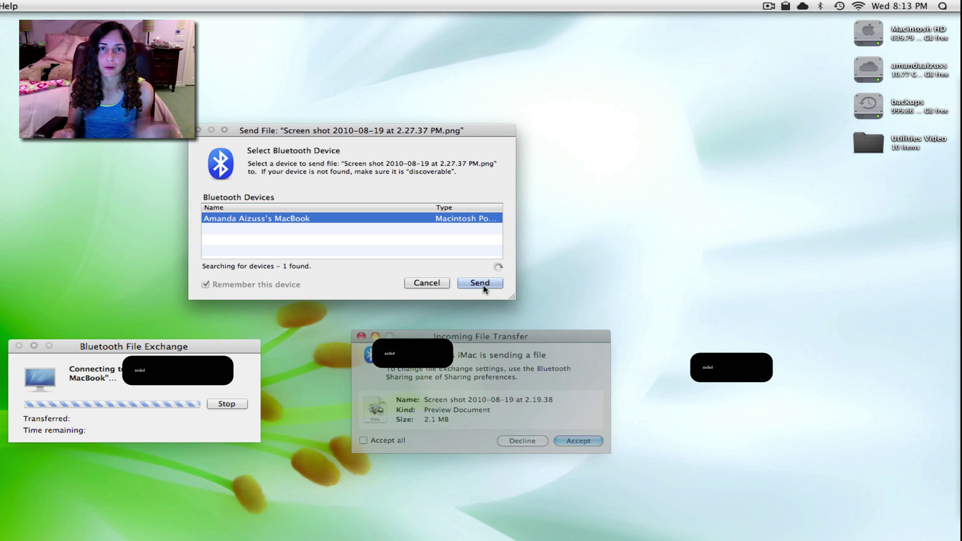
left_click(419, 283)
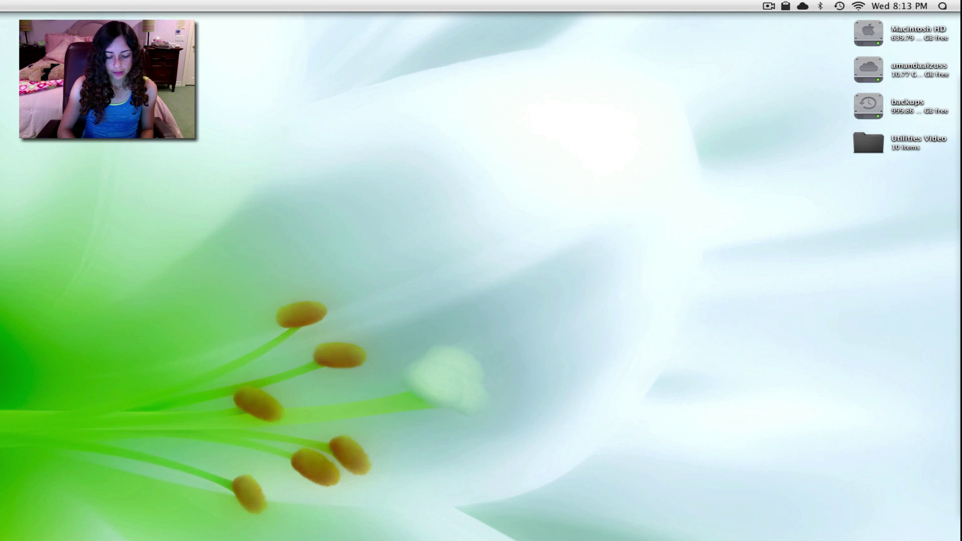
Launch Disk Utility via a 'dis' Spotlight search and view the Macintosh HD volume
key("super+space")
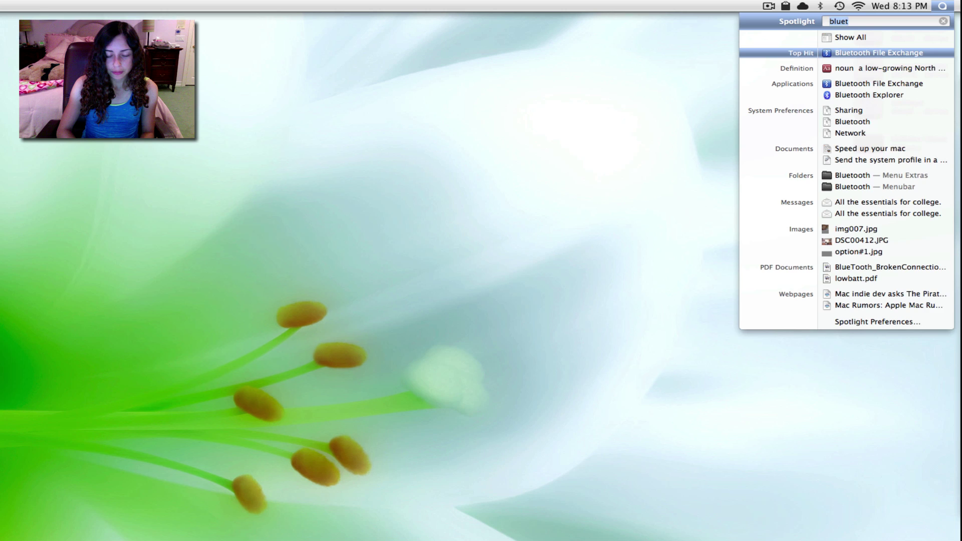
type("dis")
key("Return")
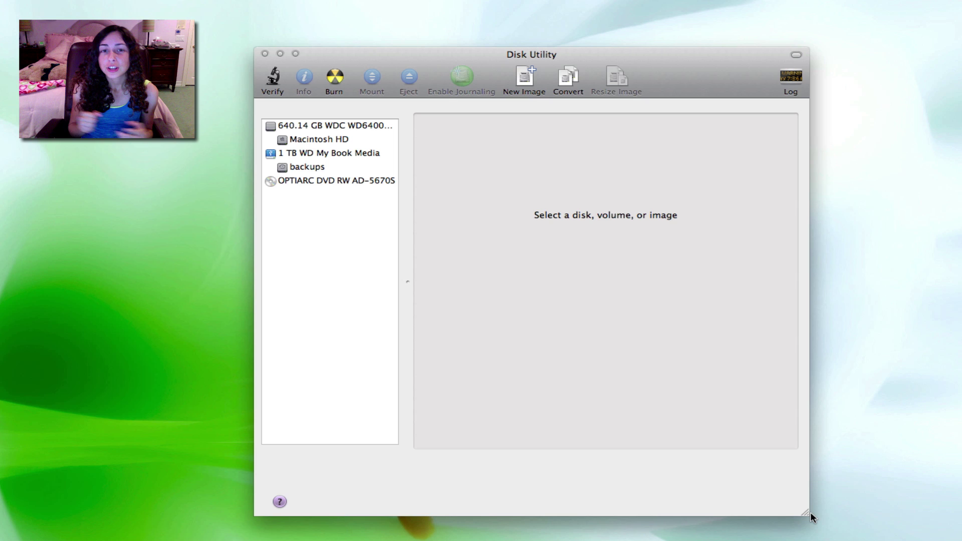
left_click(313, 139)
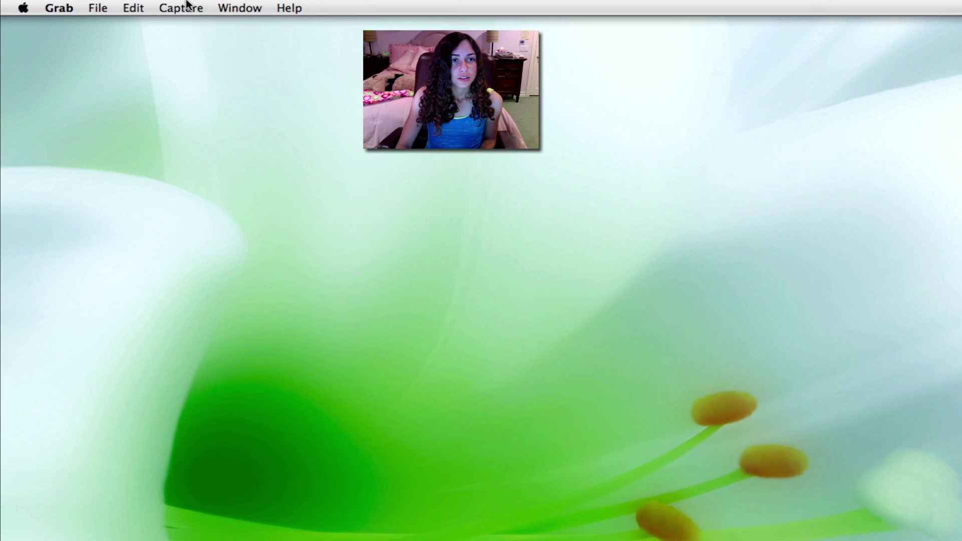
Try a Timed Screen capture and cancel it, then open the Inspector
left_click(164, 5)
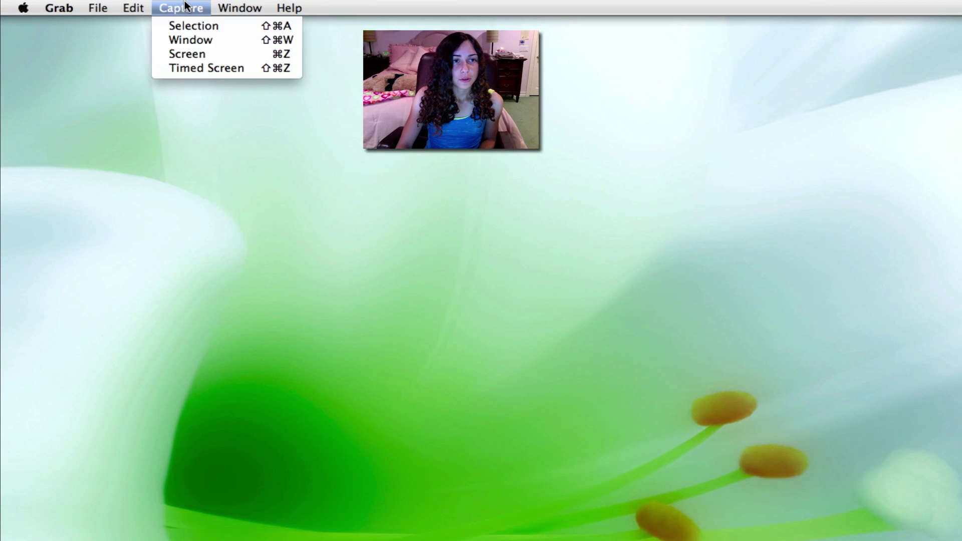
left_click(184, 67)
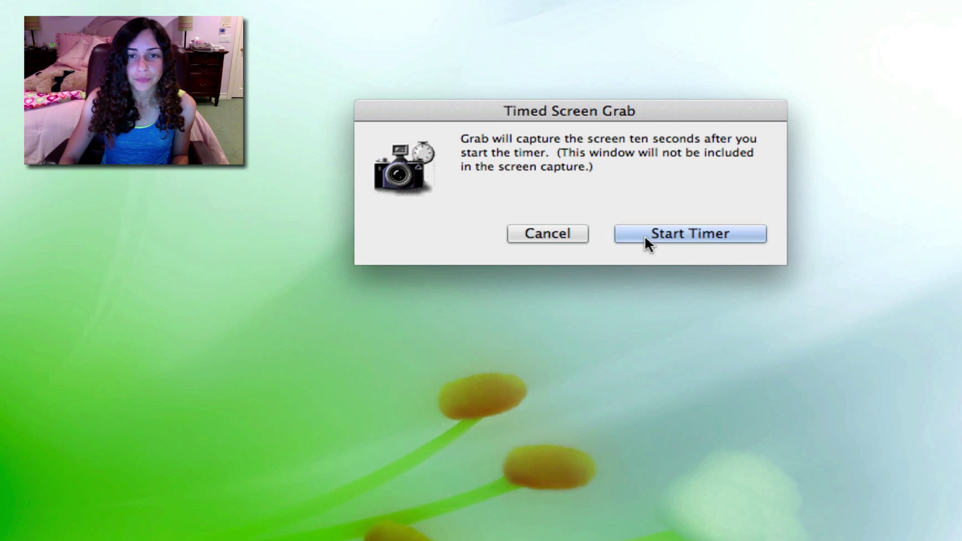
left_click(546, 235)
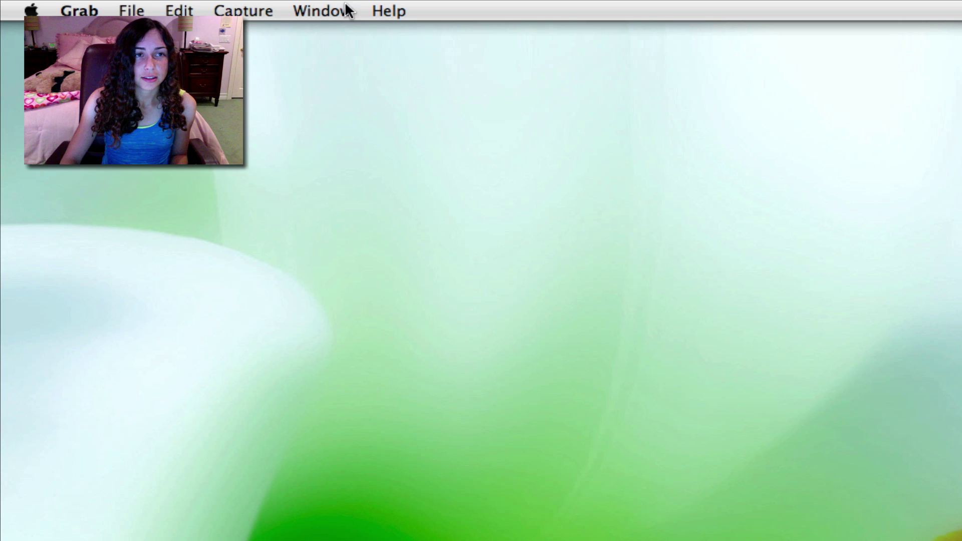
left_click(178, 7)
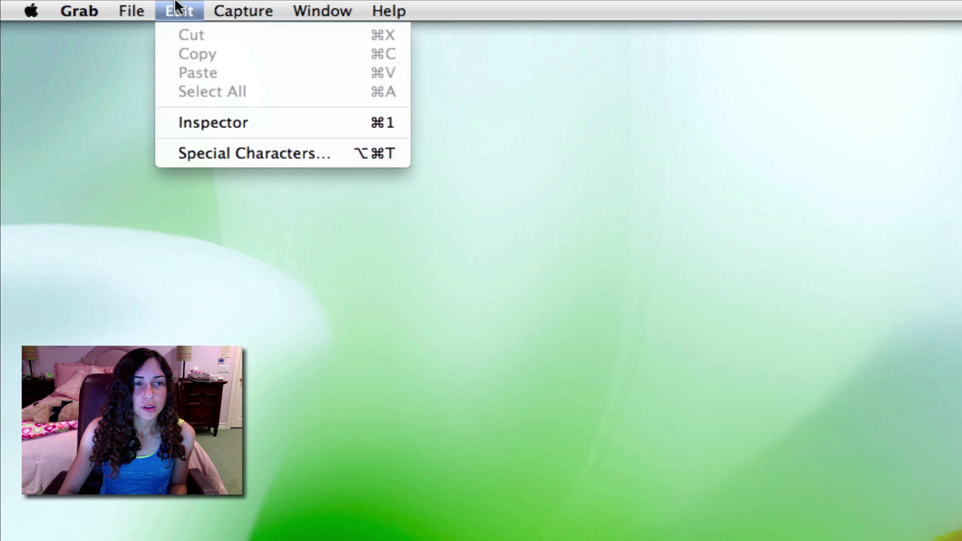
left_click(193, 121)
Capture a 625 × 422 selection of the desktop and move the Inspector aside
left_click(253, 8)
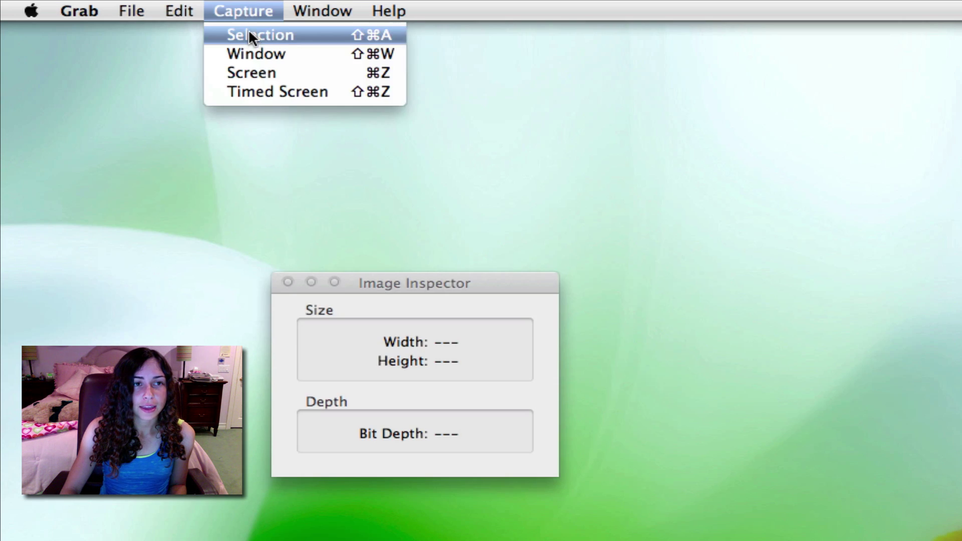
left_click(249, 34)
left_click_drag(706, 236, 795, 335)
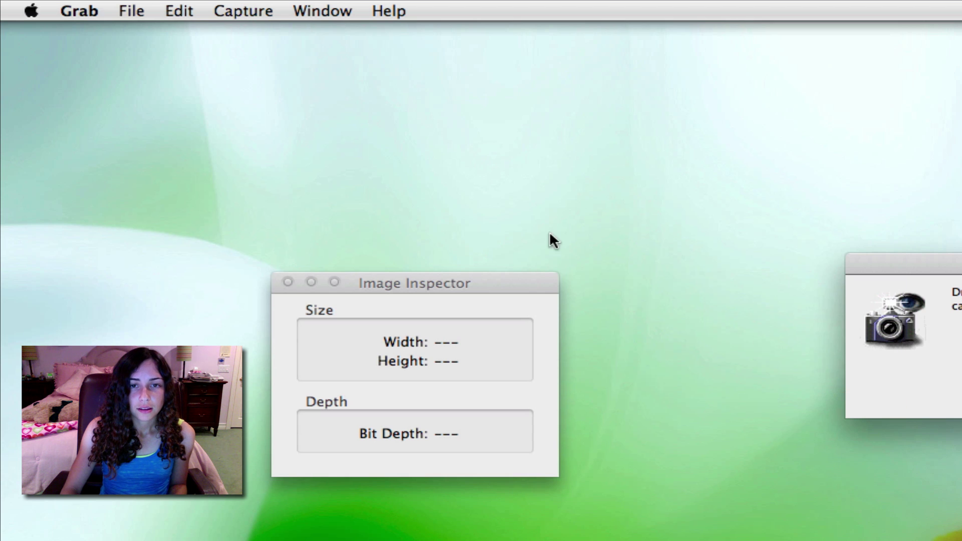
left_click_drag(533, 271, 726, 283)
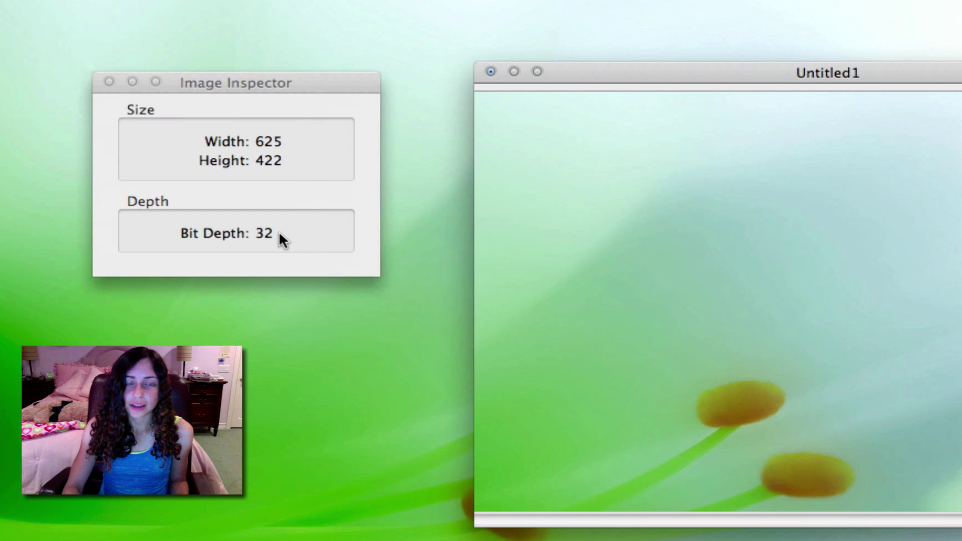
Quit Grab with Cmd+Q, closing the capture and Inspector windows
key("super+q")
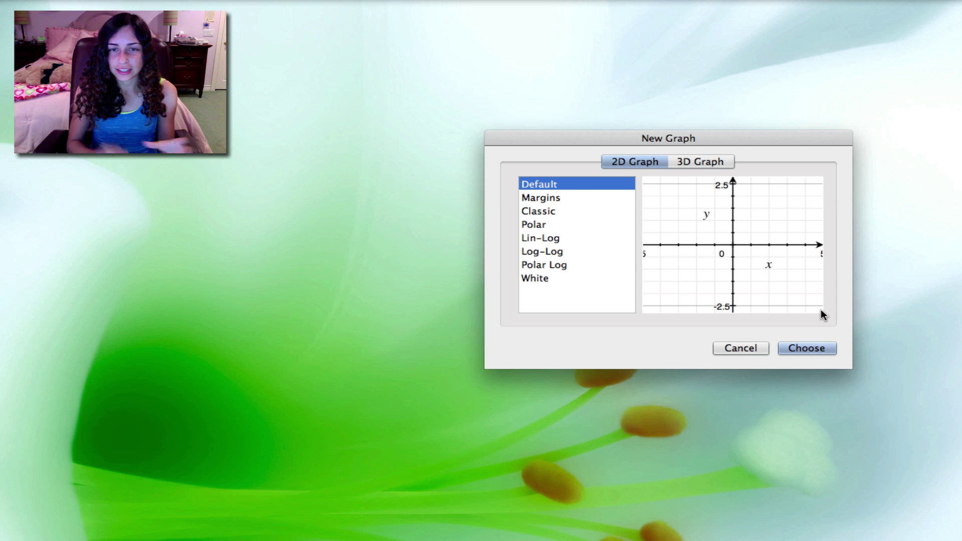
Create a graph from the Default 2D template and enter the equation y=3x+6
left_click(806, 347)
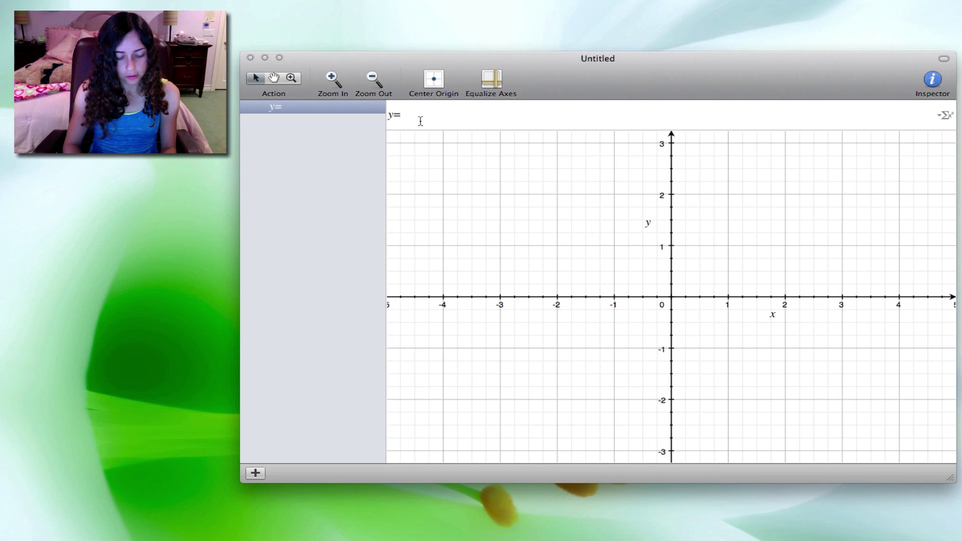
type("3x")
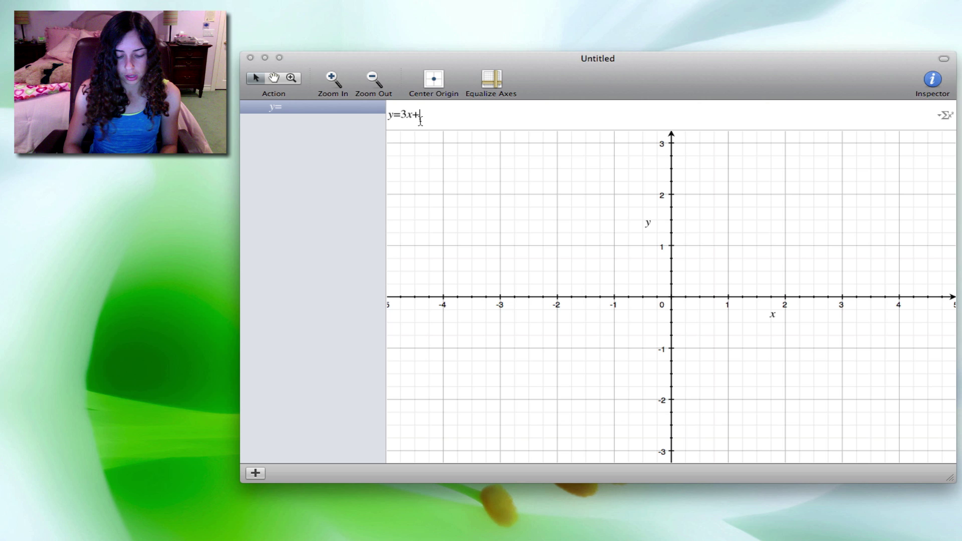
type("+6")
key("Return")
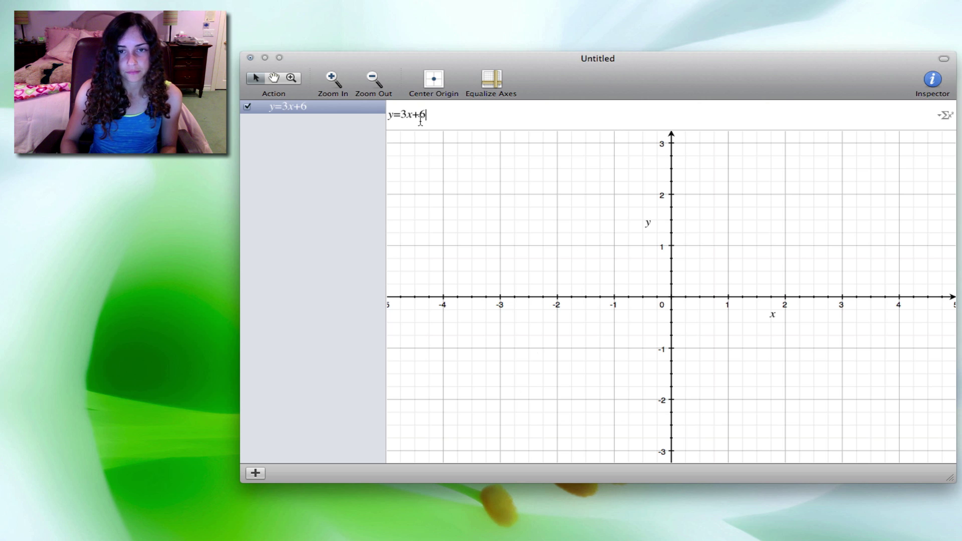
Plot y=3x+6, add the parabola y=3(x-2)^2-4, then zoom in twice and back out
left_click(265, 457)
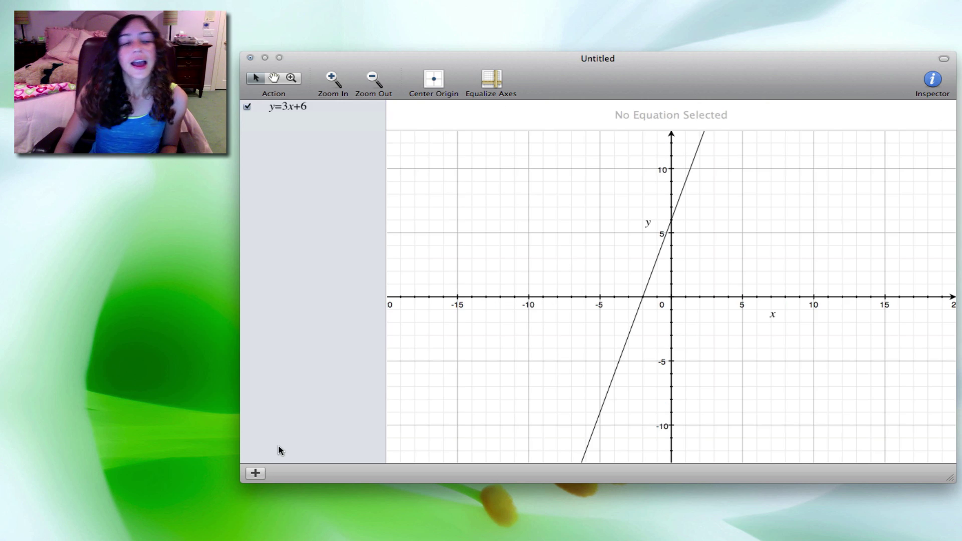
left_click(255, 473)
left_click(267, 488)
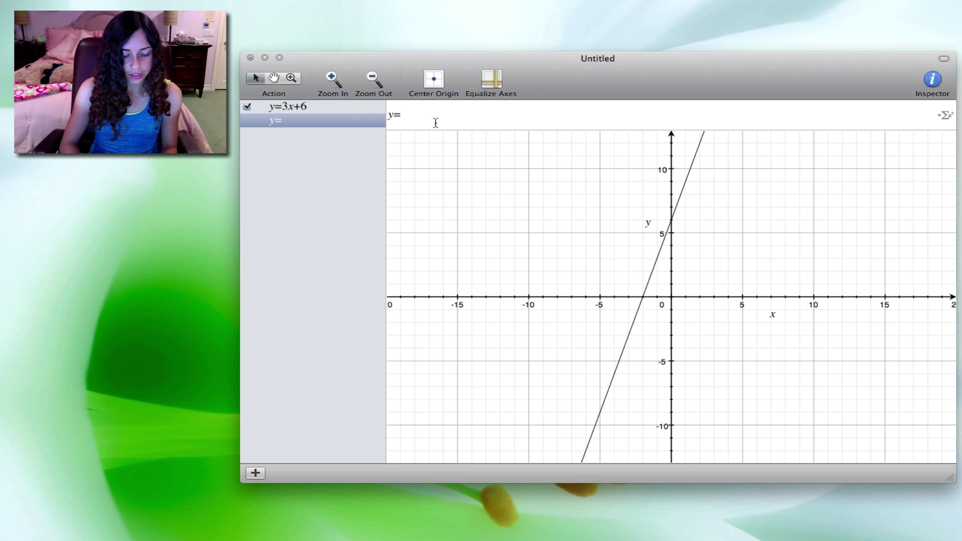
type("3(x-")
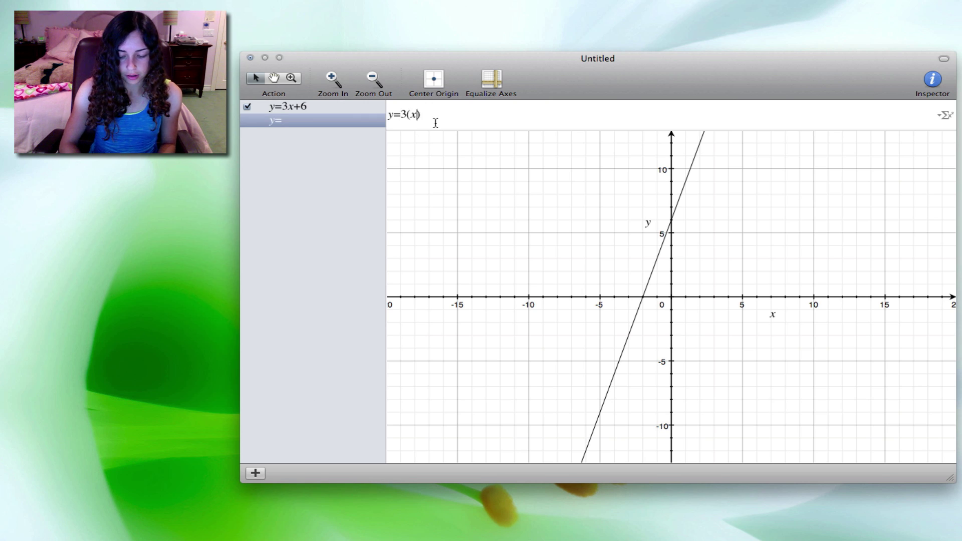
type("2)^2-7")
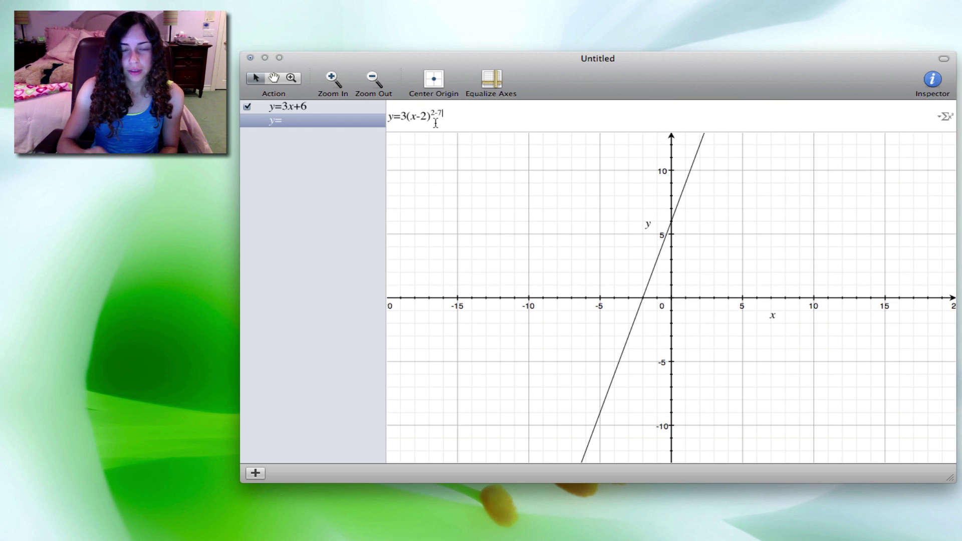
key("BackSpace")
key("BackSpace")
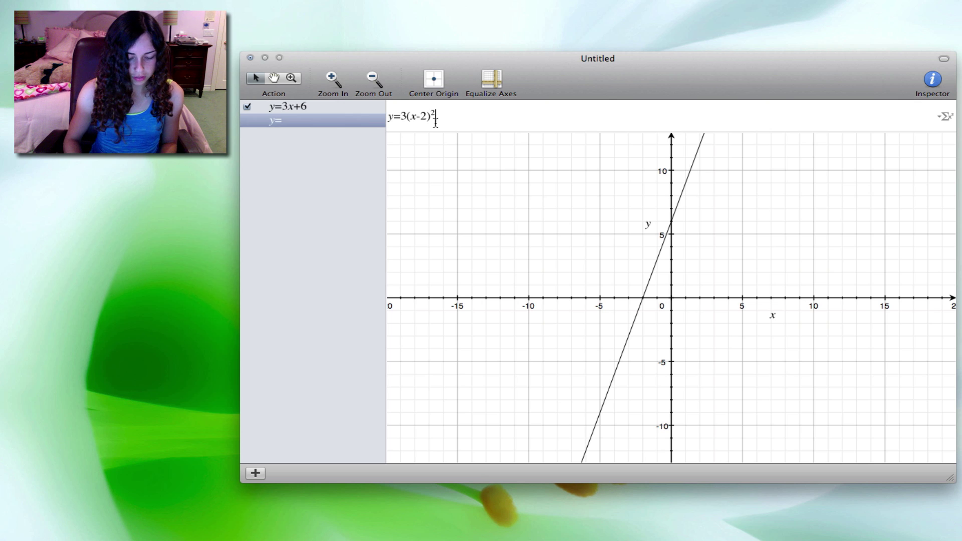
type("-")
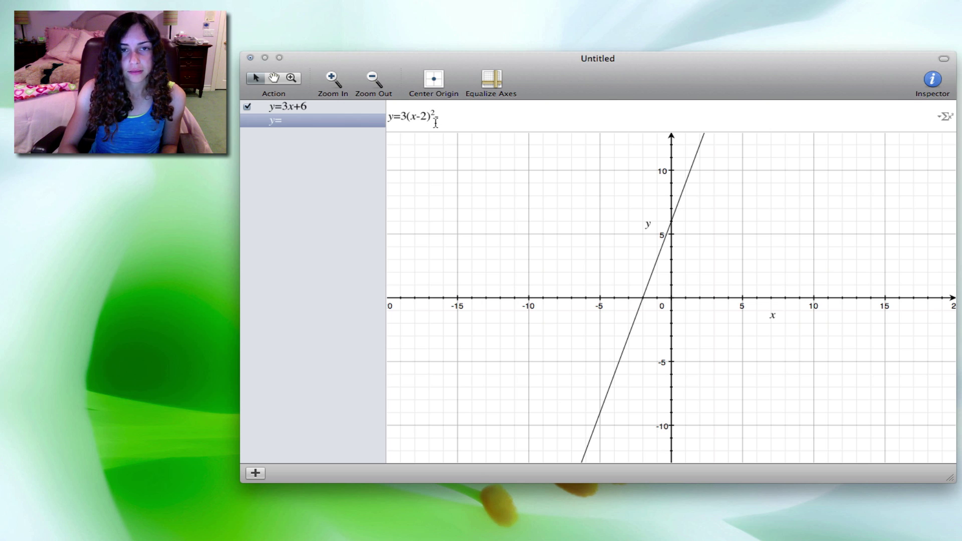
type("4")
key("Return")
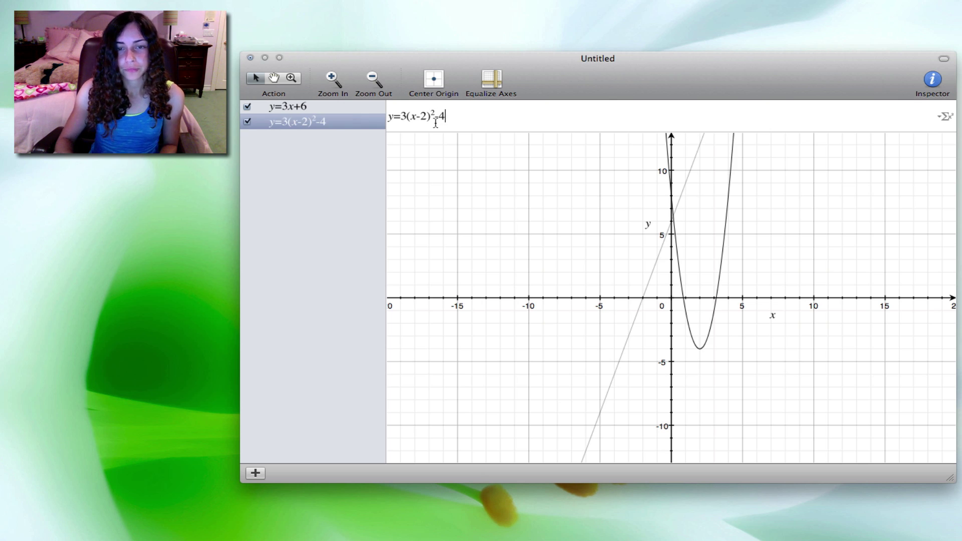
left_click(338, 83)
left_click(338, 83)
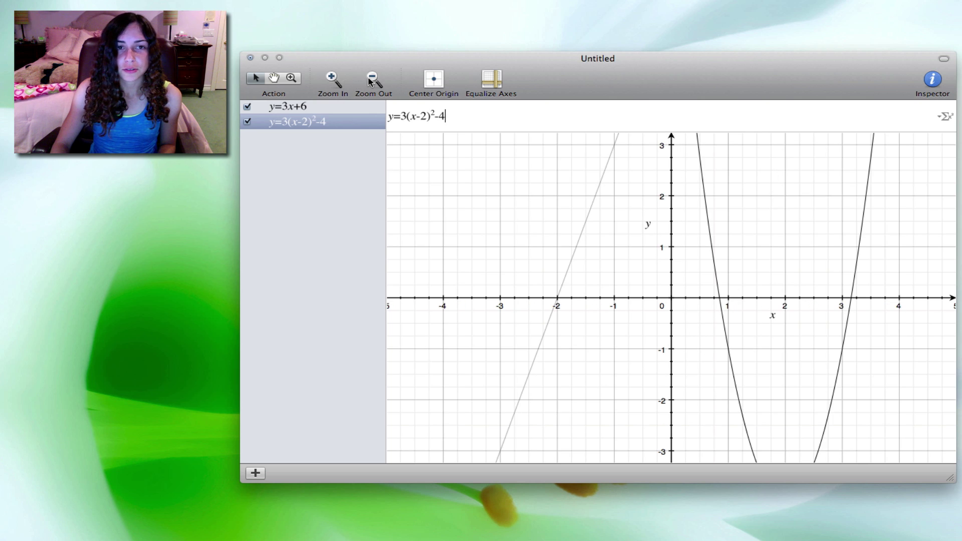
left_click(370, 80)
left_click(371, 80)
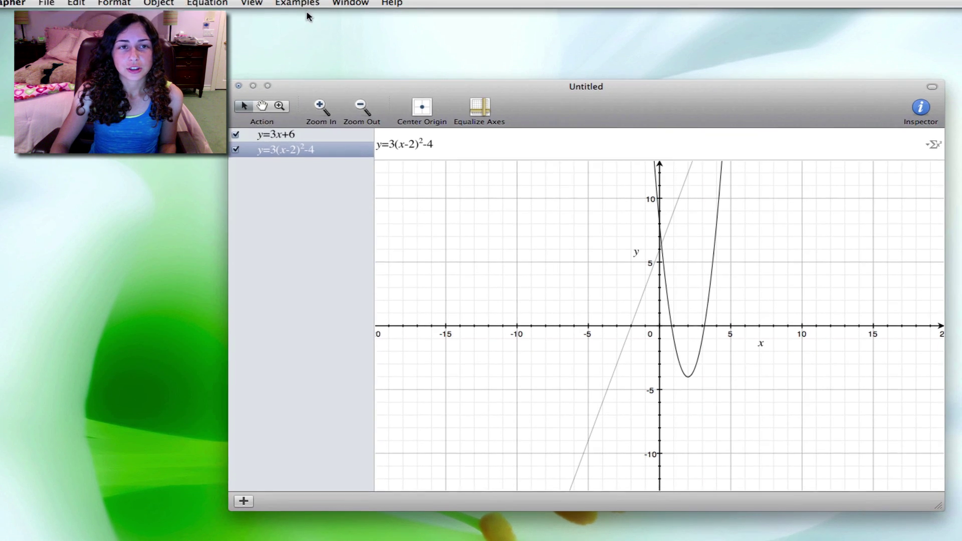
Open the Contours 3D example and change the 5 coefficient in its equation to 100
left_click(307, 5)
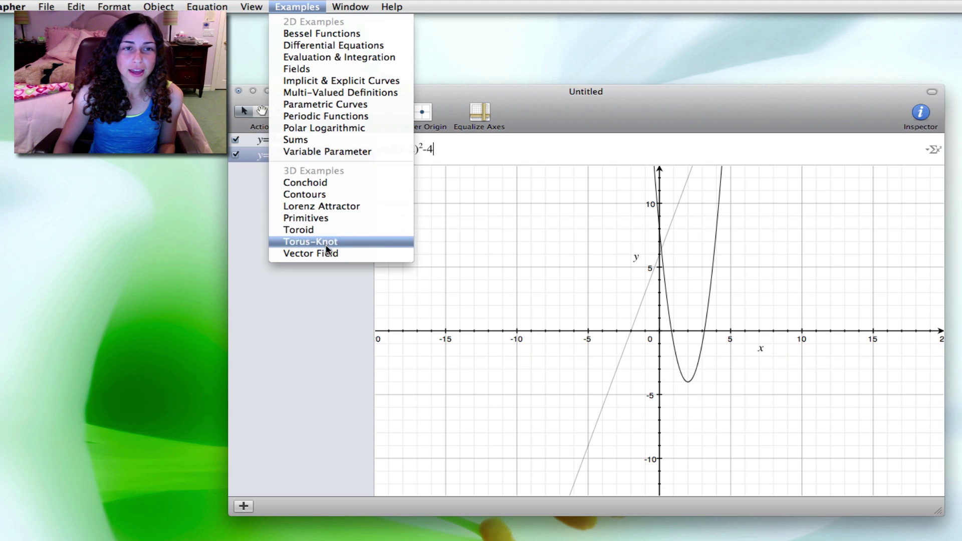
left_click(334, 196)
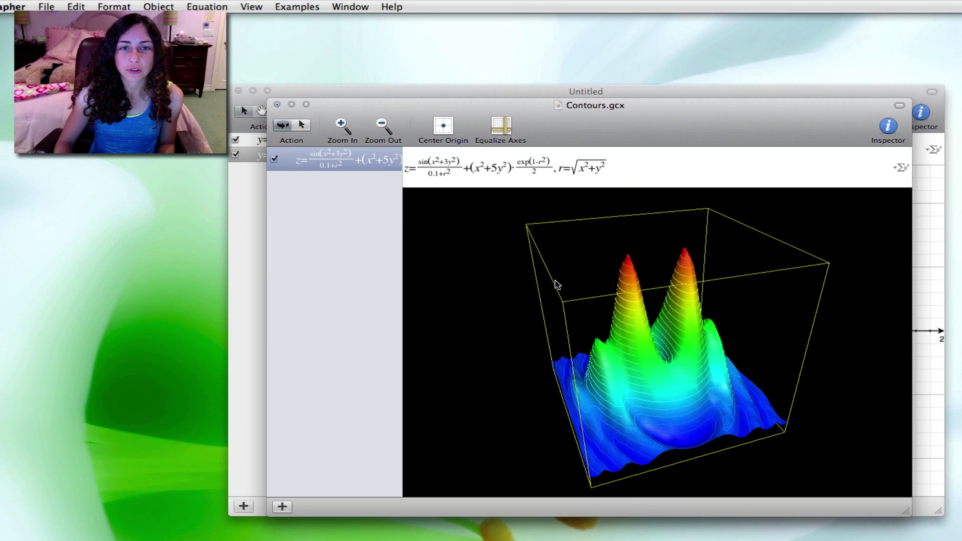
double_click(494, 168)
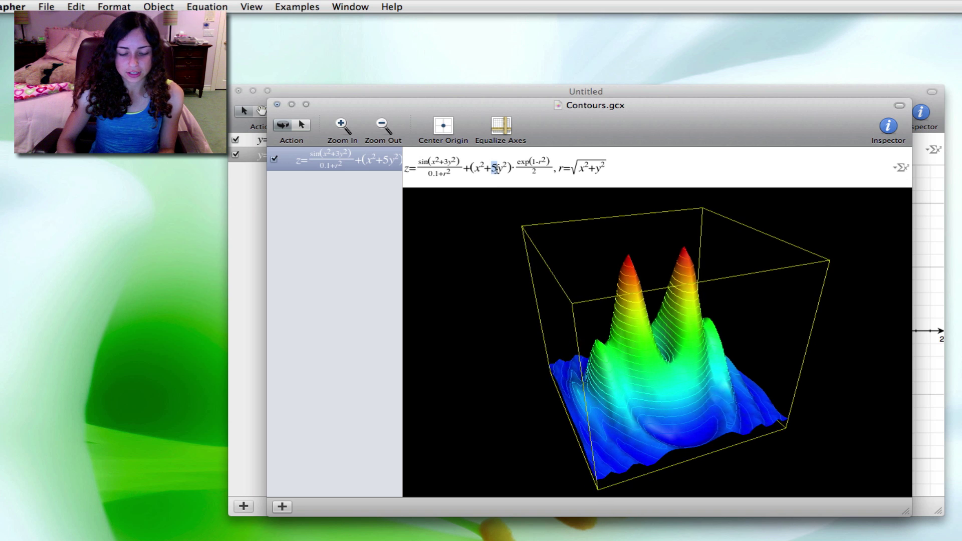
type("100")
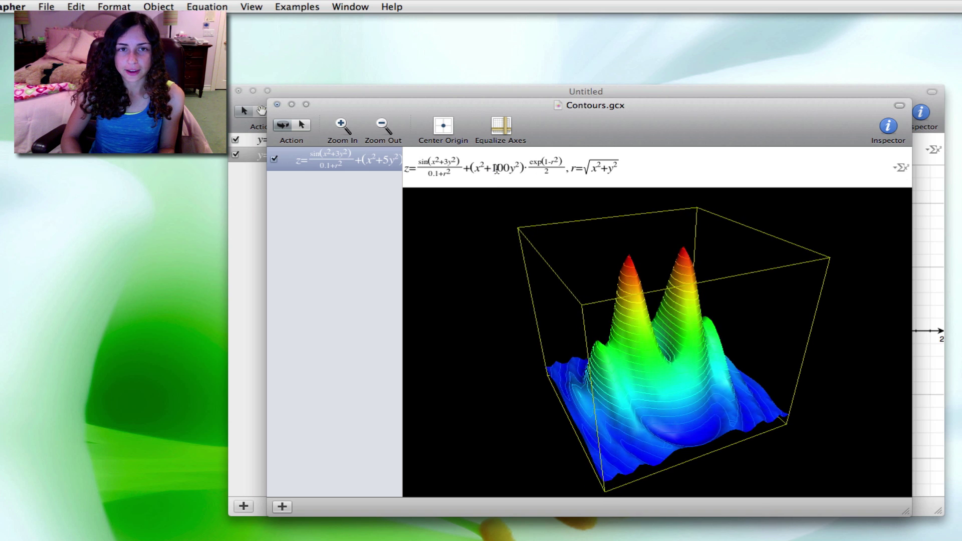
key("Return")
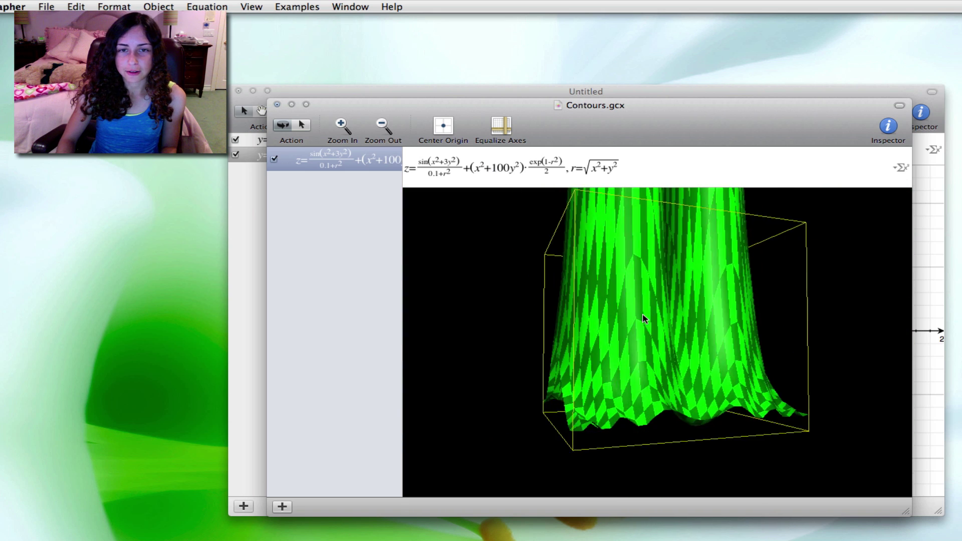
Change the y² coefficient to .5, orbit the surface to a side view, and reposition the window
left_click_drag(491, 169, 504, 172)
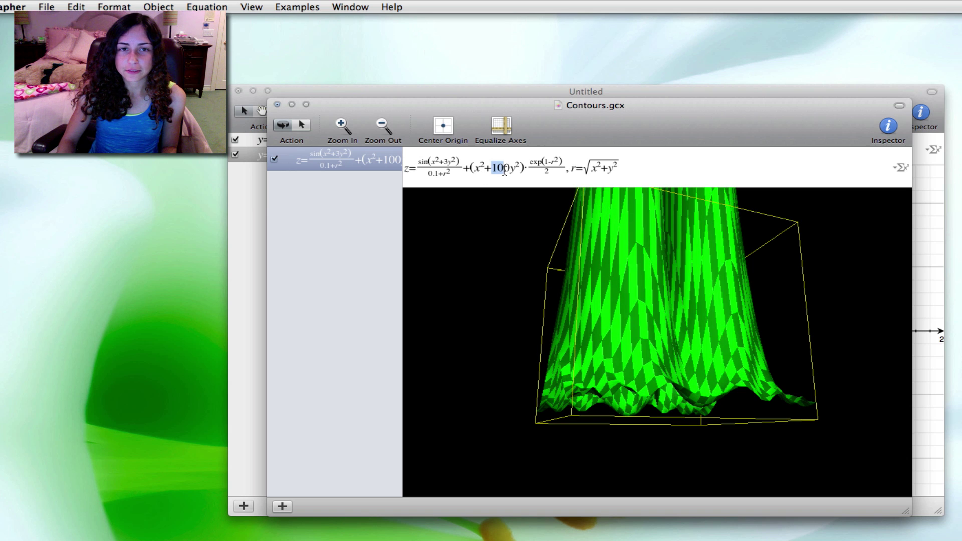
type(".5")
key("Delete")
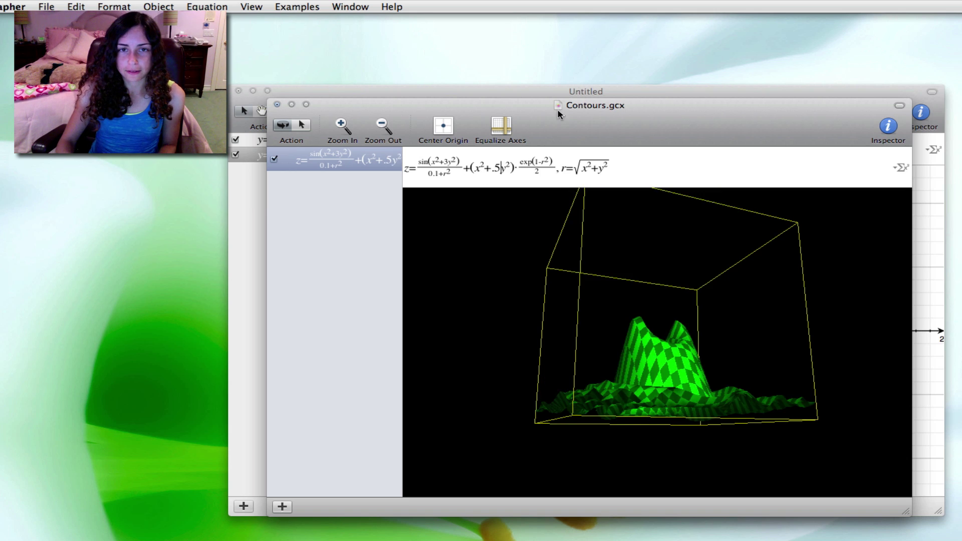
left_click_drag(576, 397, 556, 311)
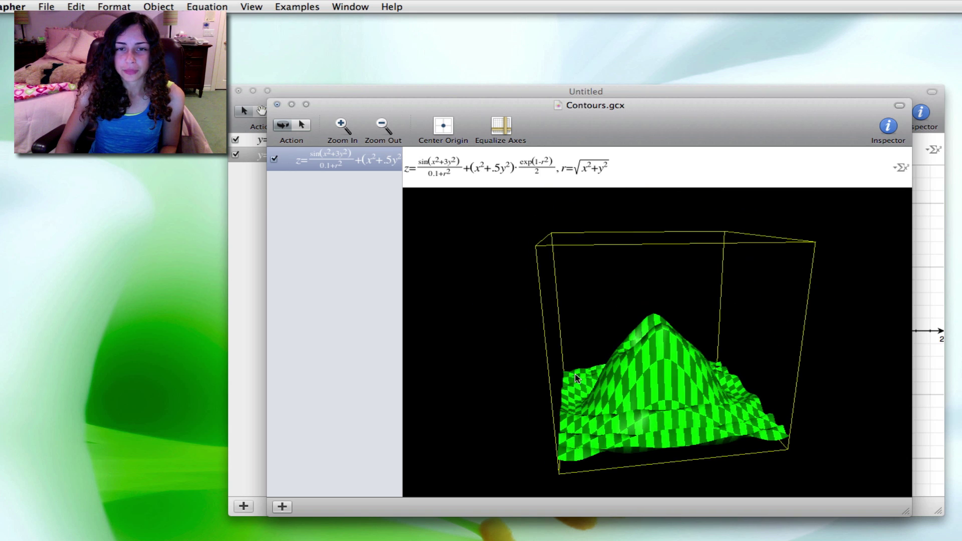
left_click_drag(614, 122, 630, 145)
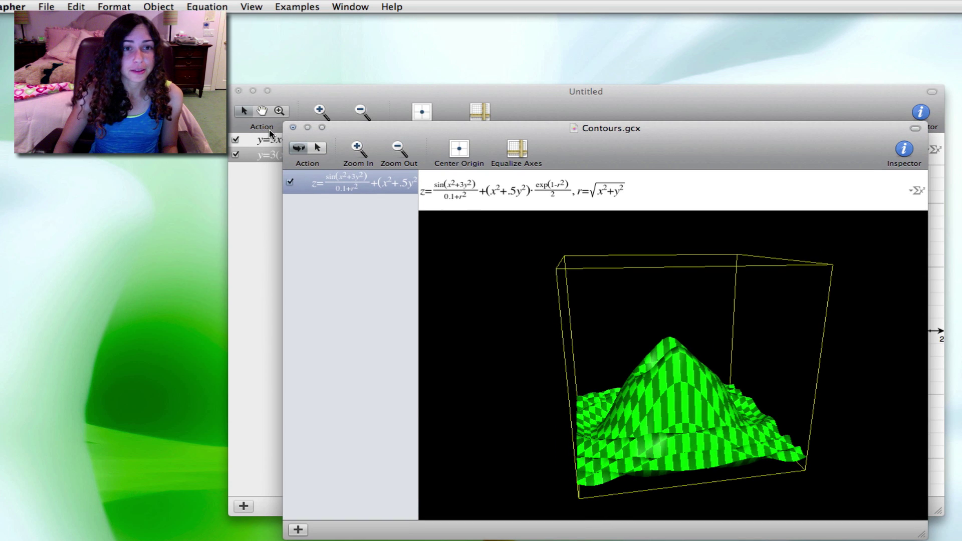
Close Contours.gcx without saving and shift the Untitled graph window slightly left
left_click(292, 129)
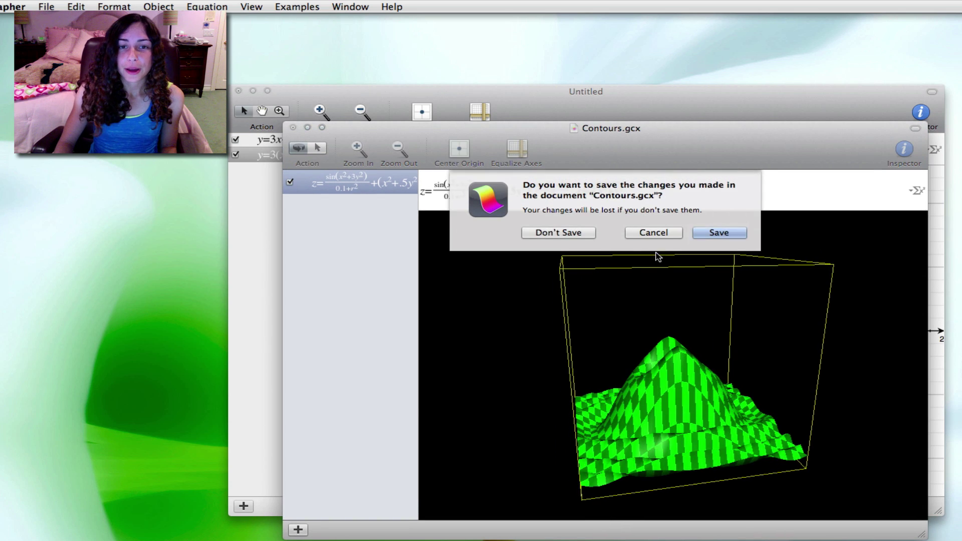
left_click(562, 232)
left_click_drag(724, 119, 710, 122)
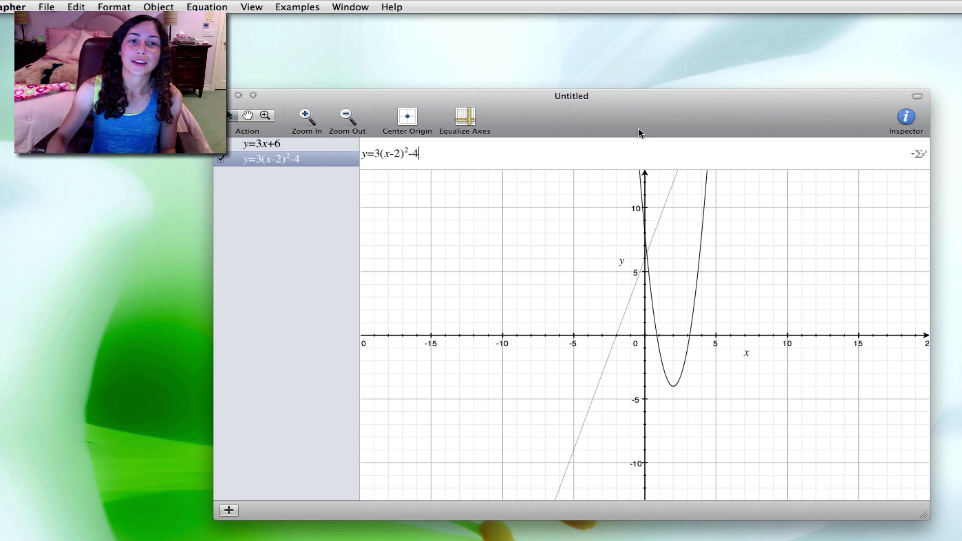
Quit Grapher, open Migration Assistant to its Introduction screen, then quit it
key("cmd+h")
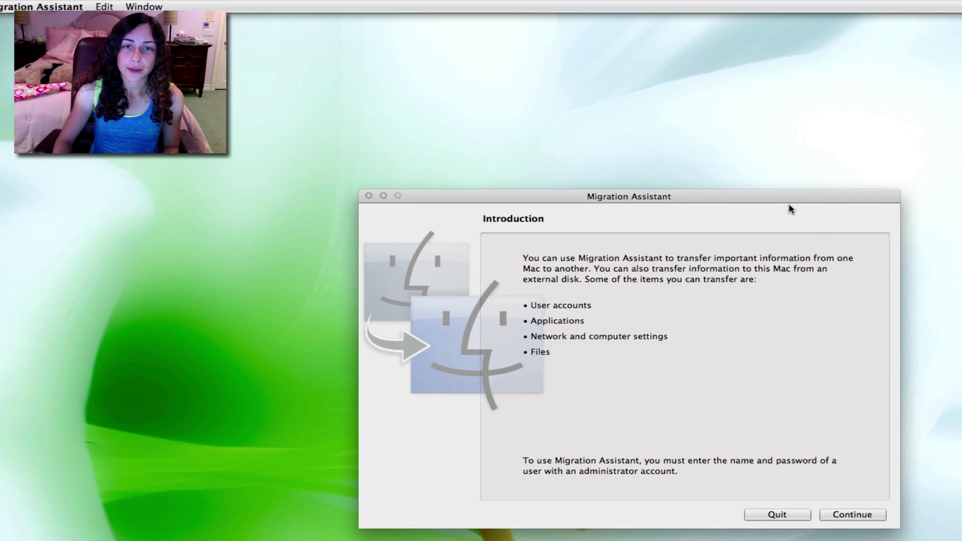
left_click_drag(790, 196, 767, 175)
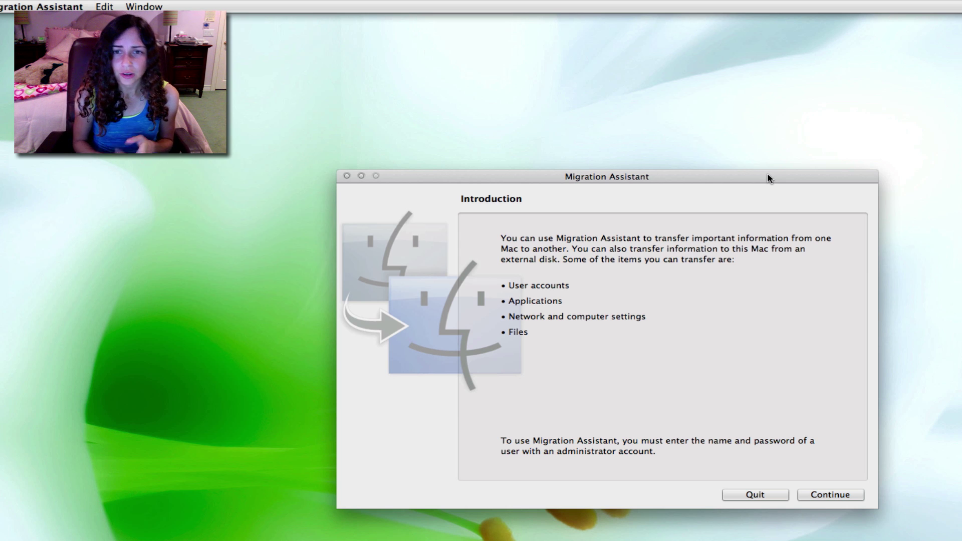
key("super+q")
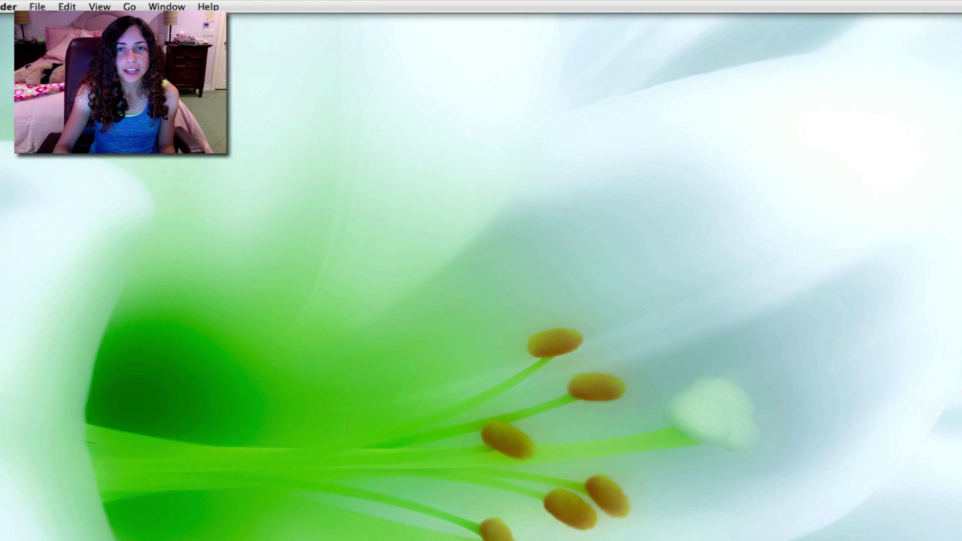
left_click(0, 7)
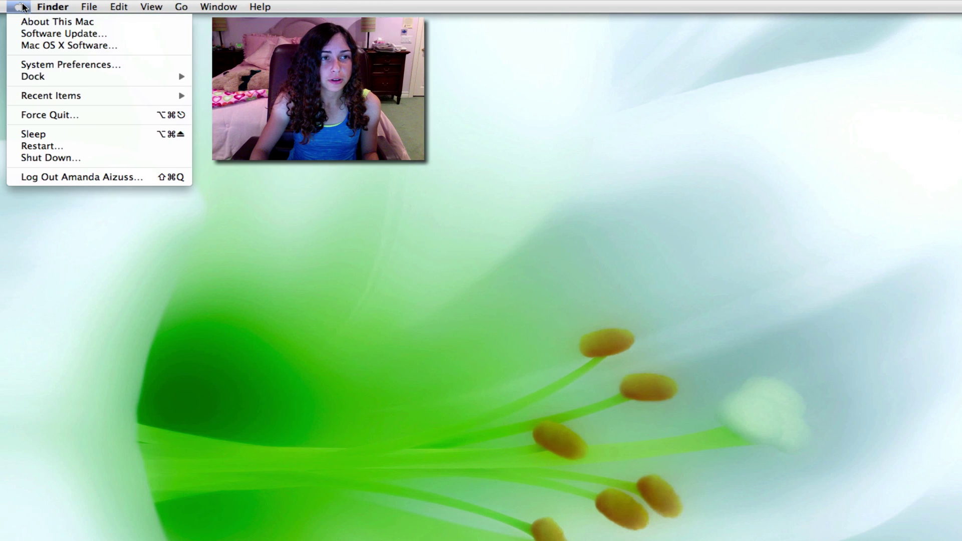
left_click(50, 22)
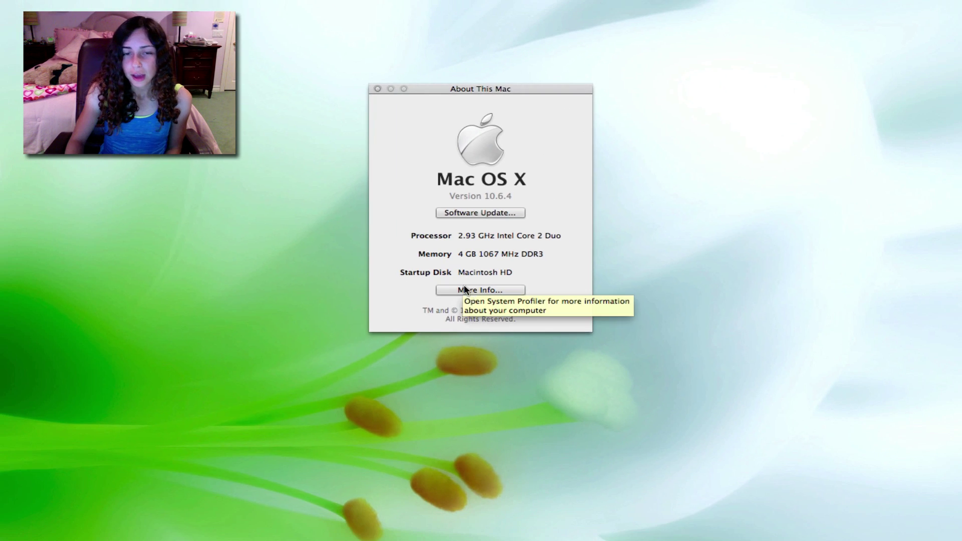
left_click(465, 290)
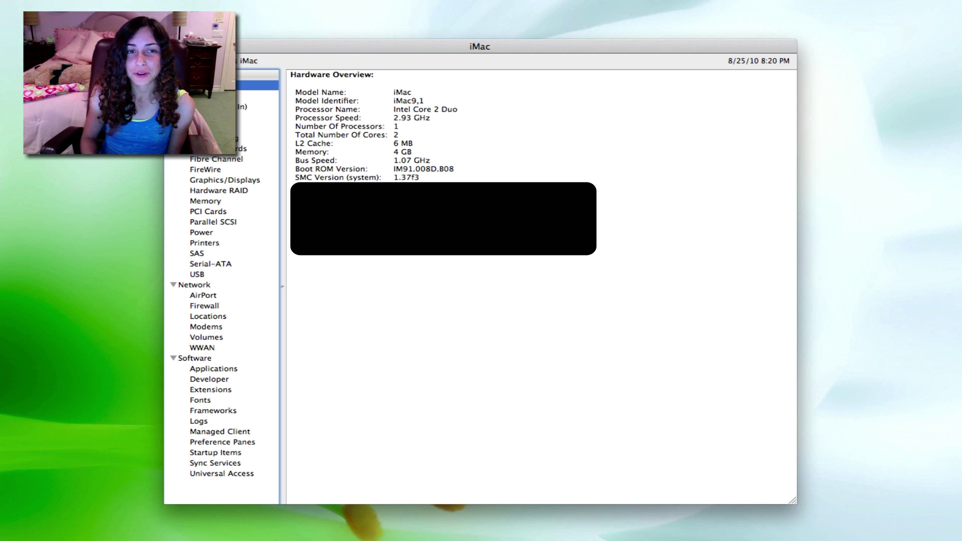
left_click(192, 127)
left_click(200, 148)
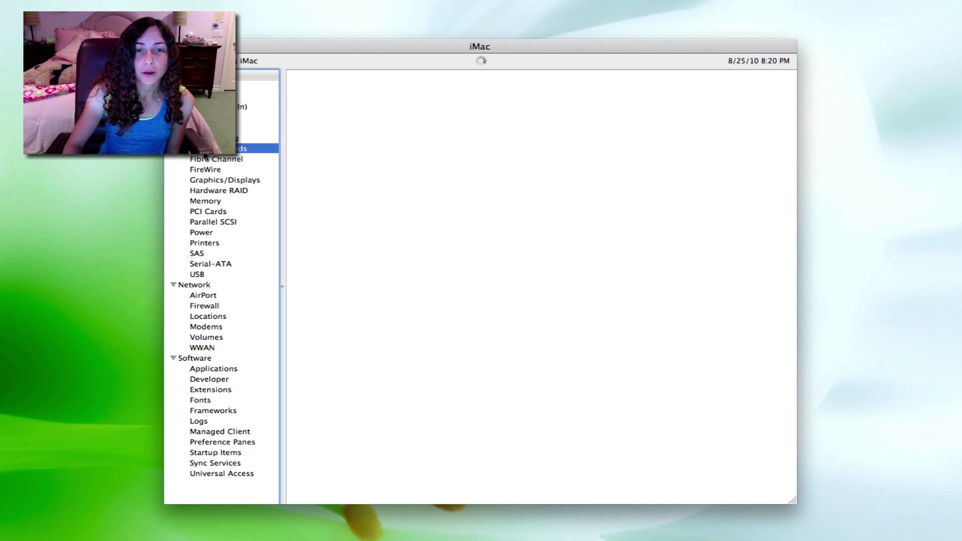
left_click(196, 222)
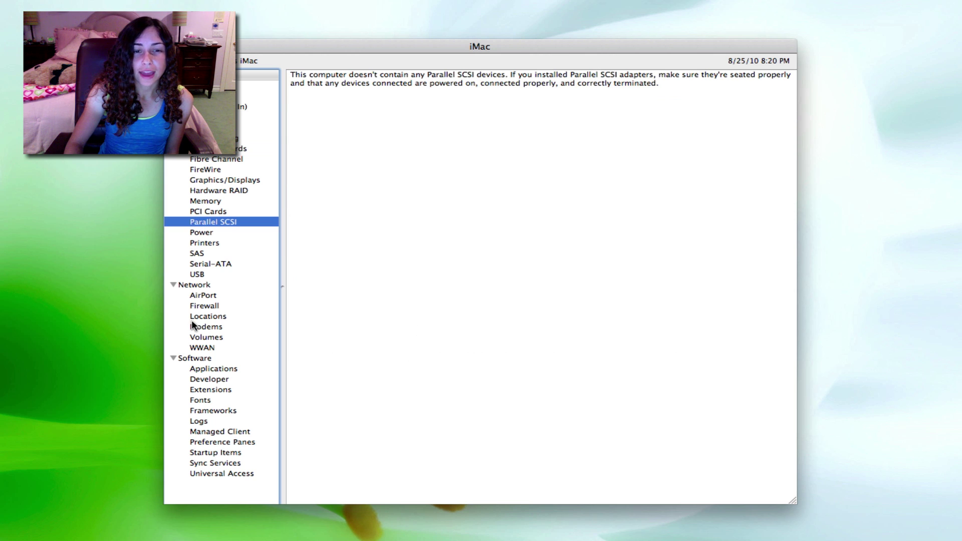
key("super+q")
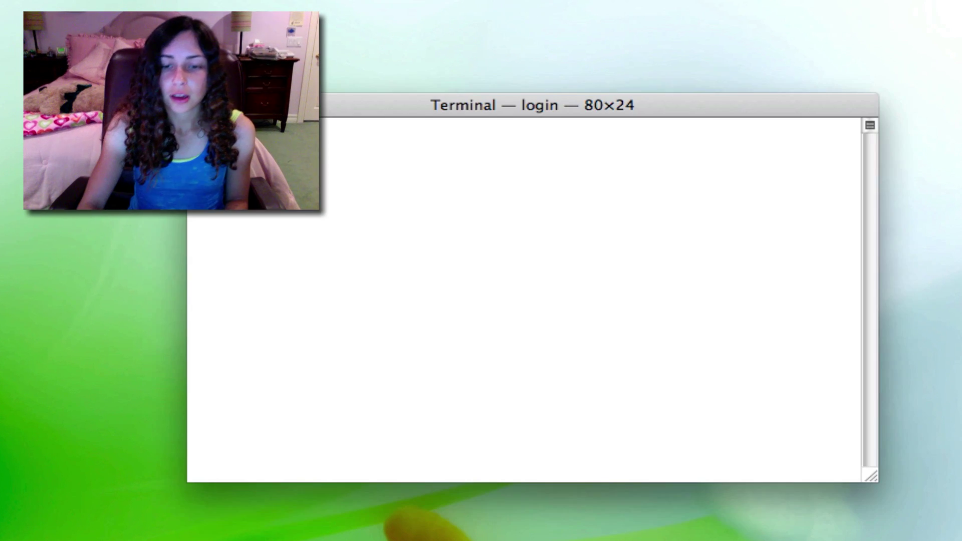
left_click_drag(516, 111, 495, 81)
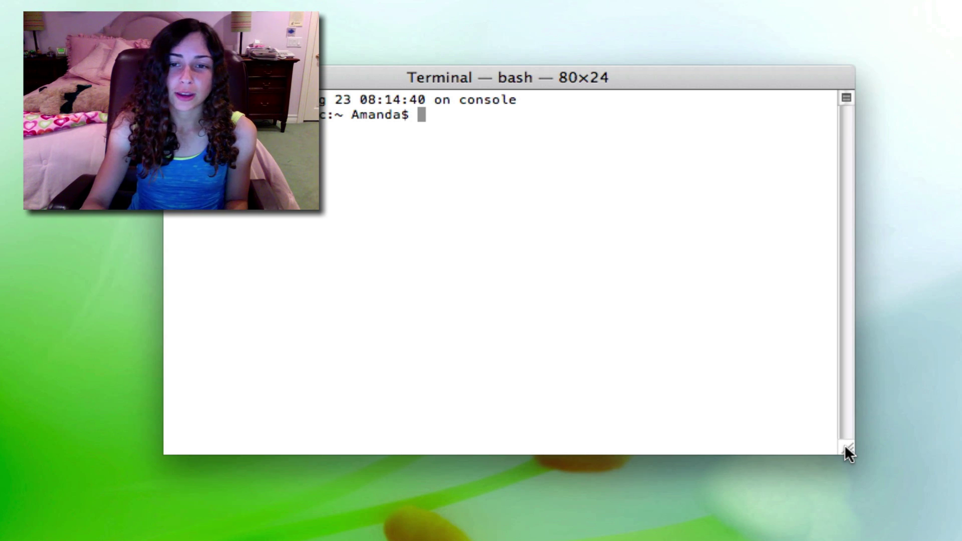
left_click_drag(845, 446, 852, 503)
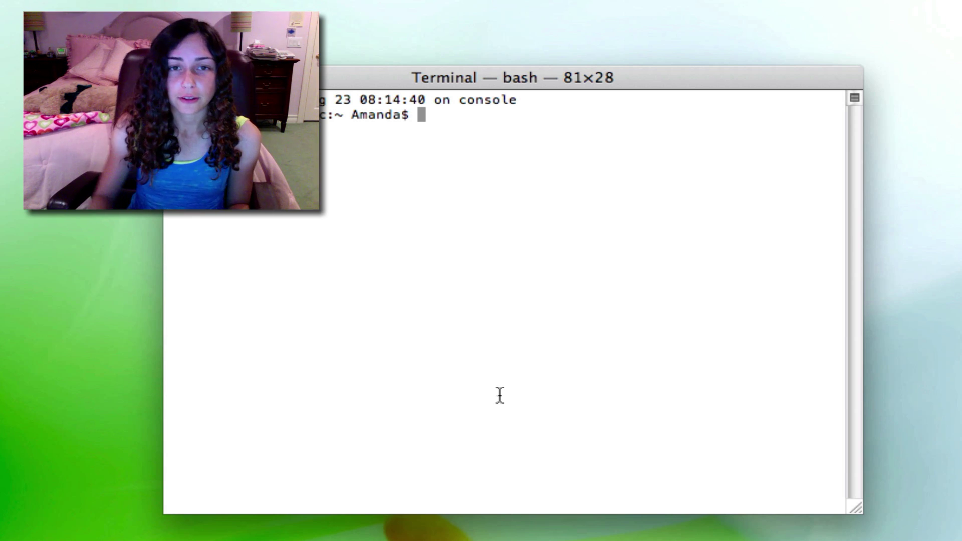
left_click_drag(337, 78, 339, 90)
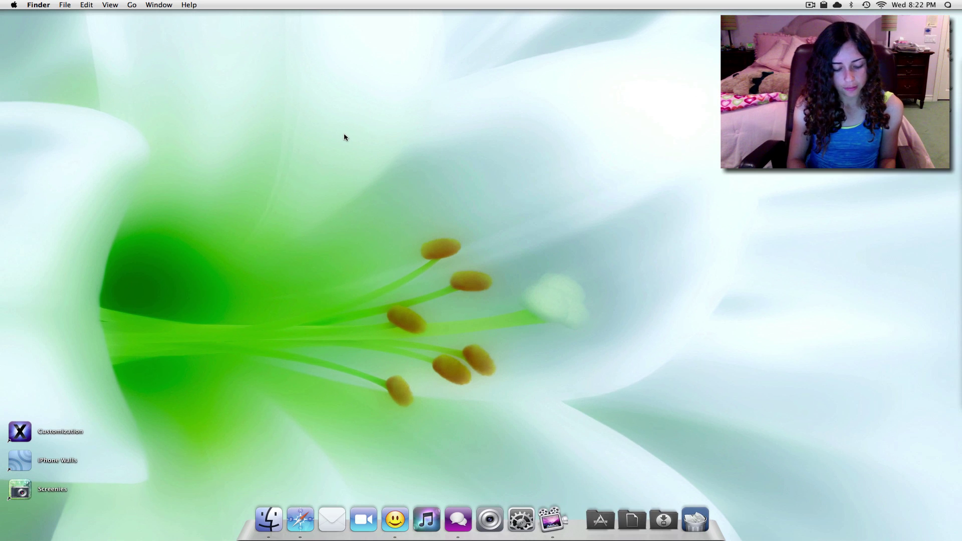
key("super+space")
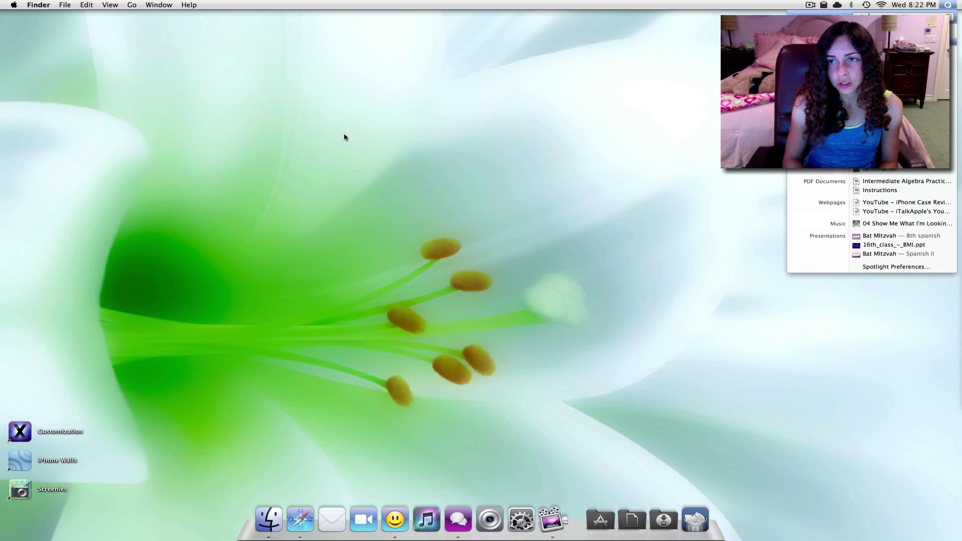
key("Return")
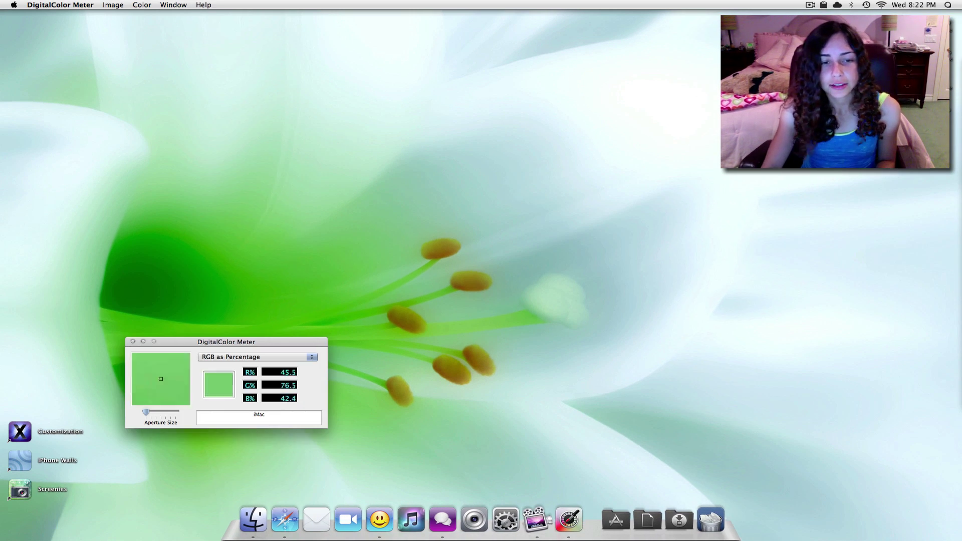
left_click_drag(267, 341, 318, 125)
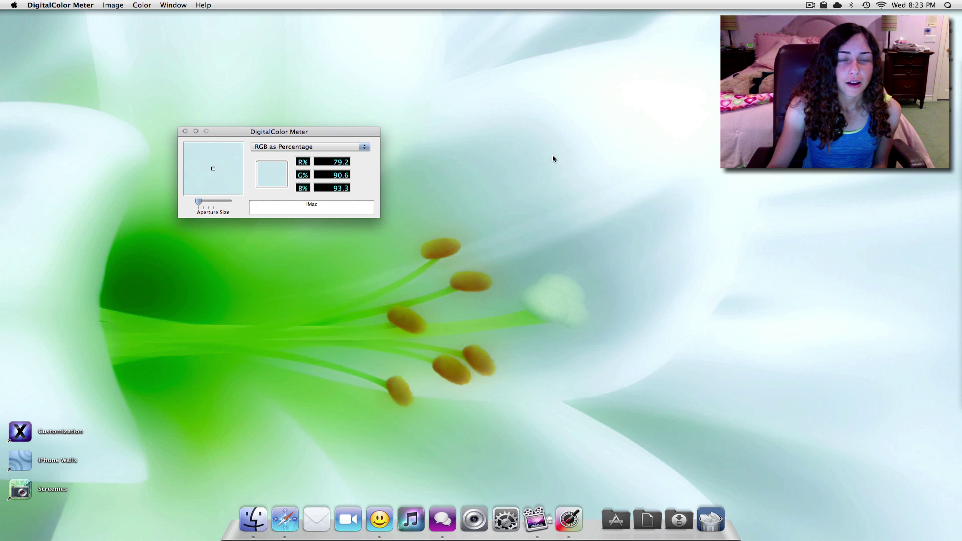
left_click(325, 146)
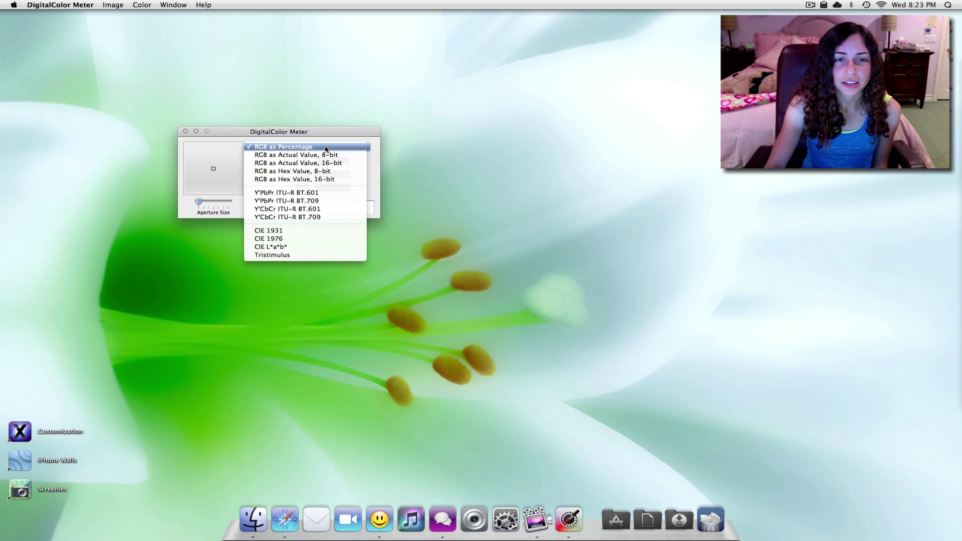
left_click(319, 145)
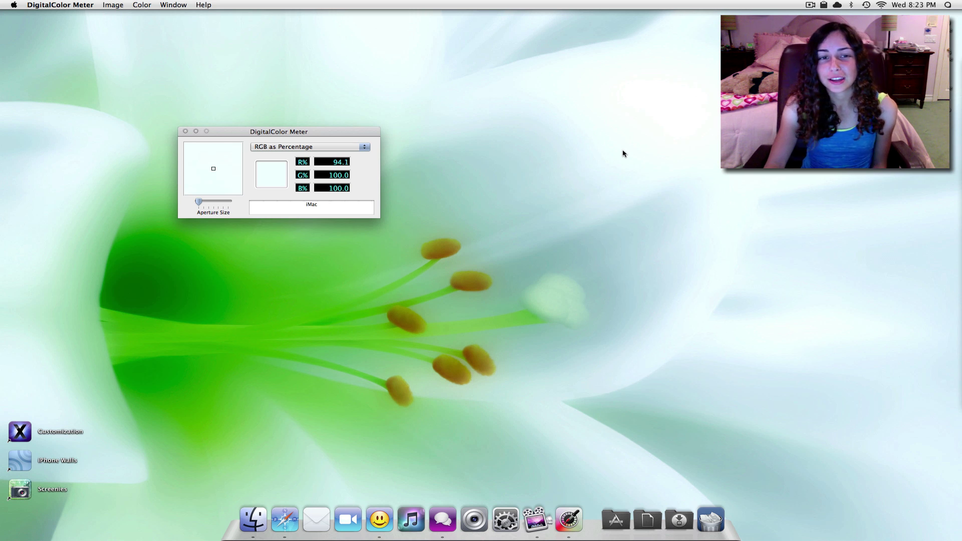
left_click(308, 147)
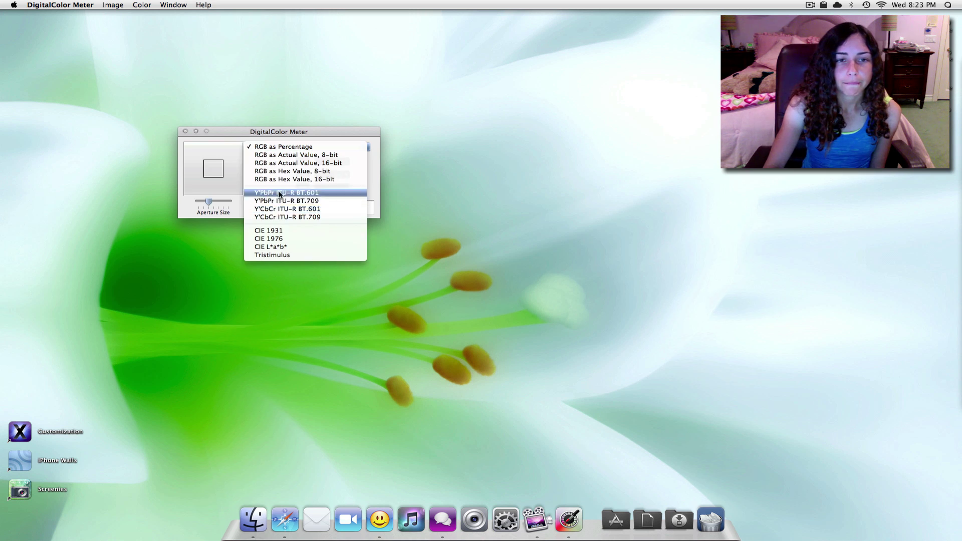
left_click(307, 154)
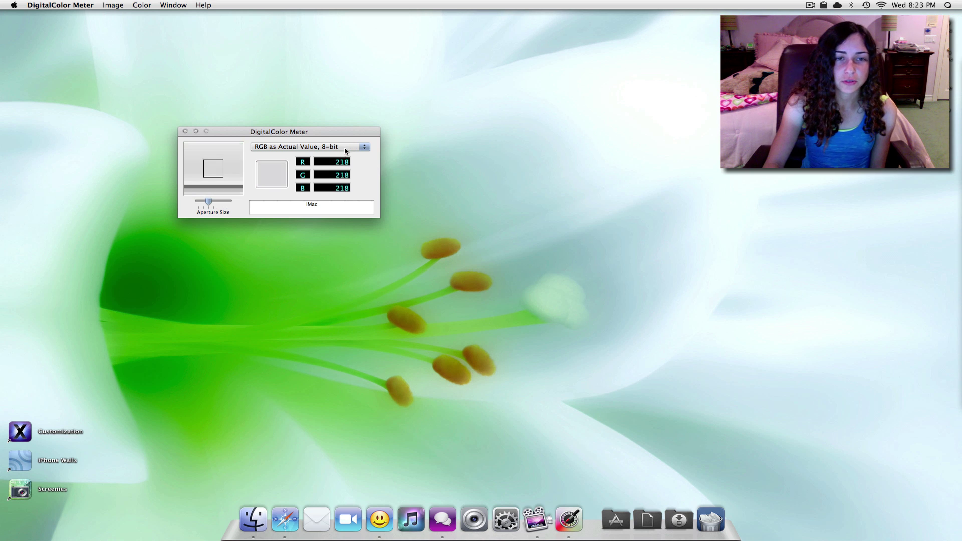
left_click_drag(326, 134, 350, 138)
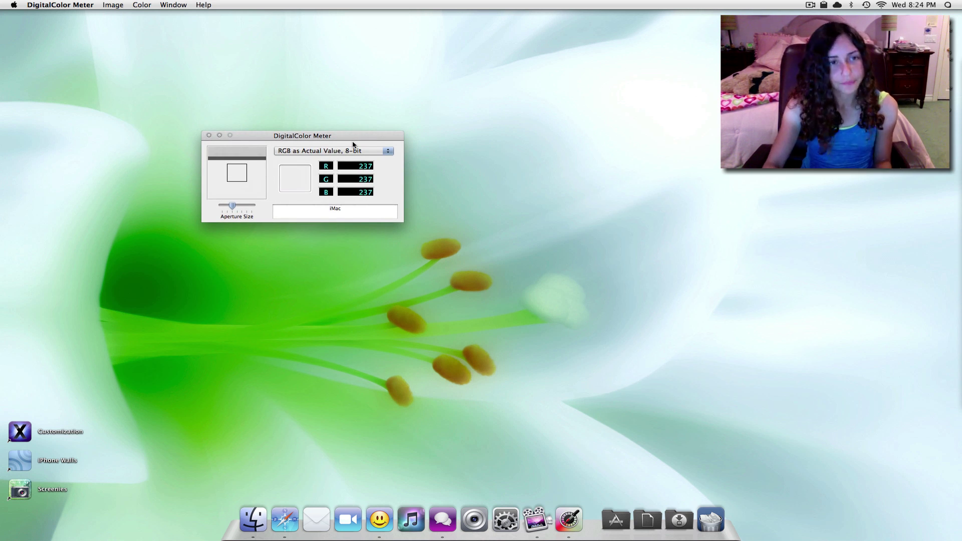
key("super+q")
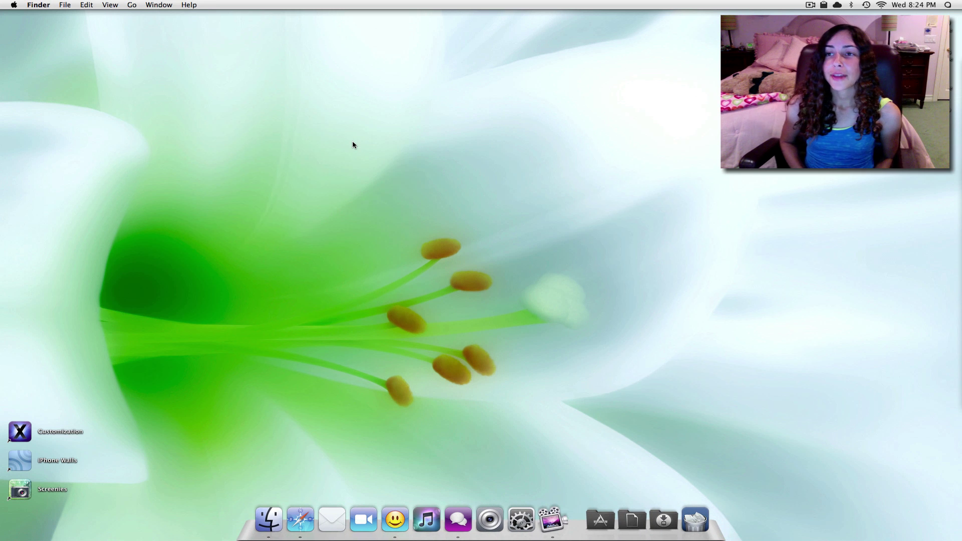